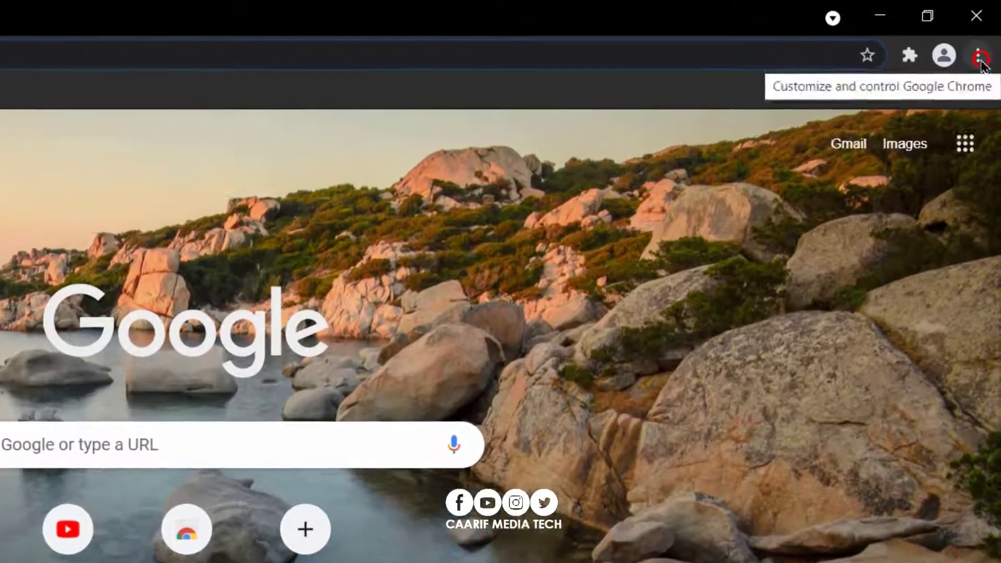
# Open a second browser tab, and load YouTube from the bookmarks in the first tab
pyautogui.click(980, 51)
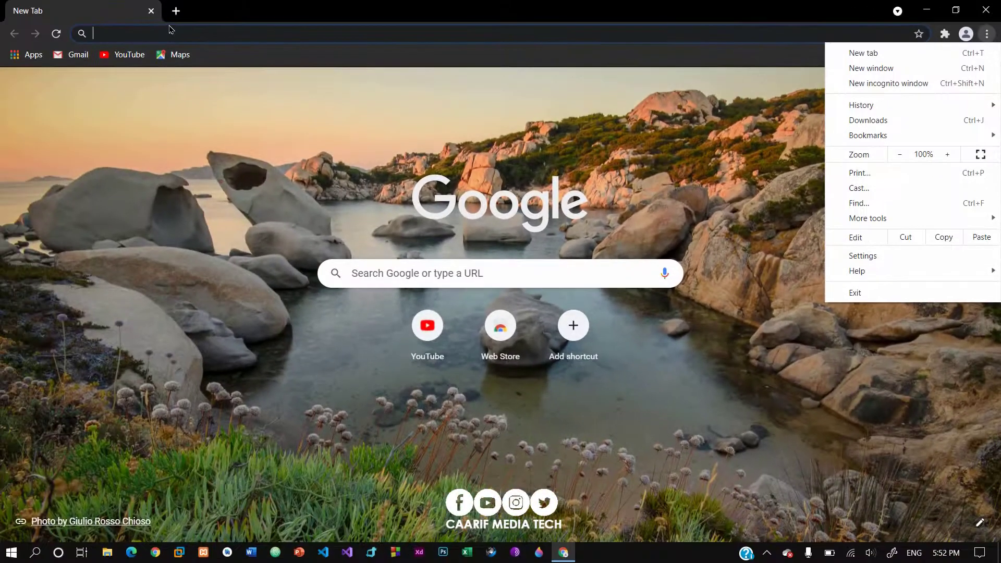
pyautogui.click(170, 28)
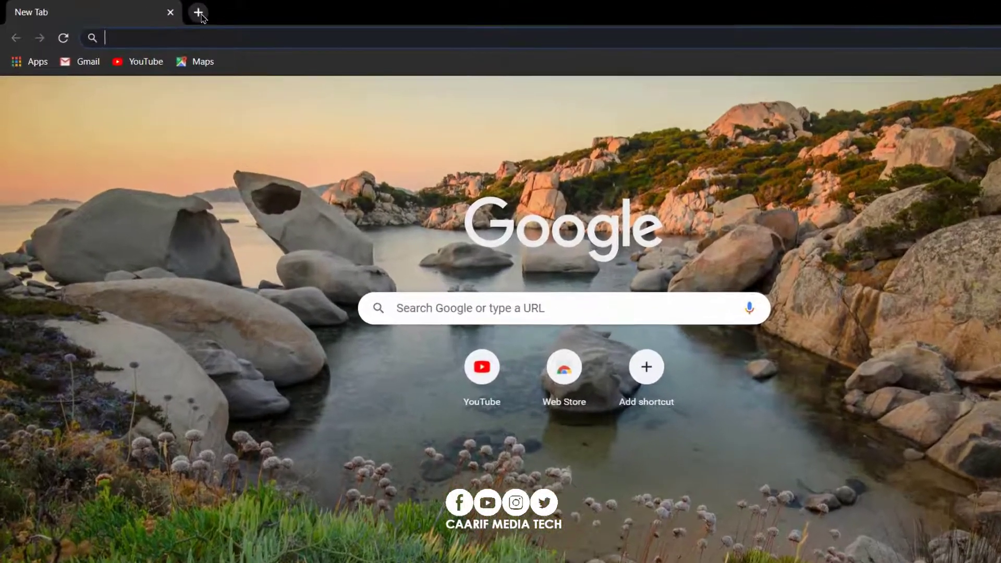
pyautogui.click(175, 11)
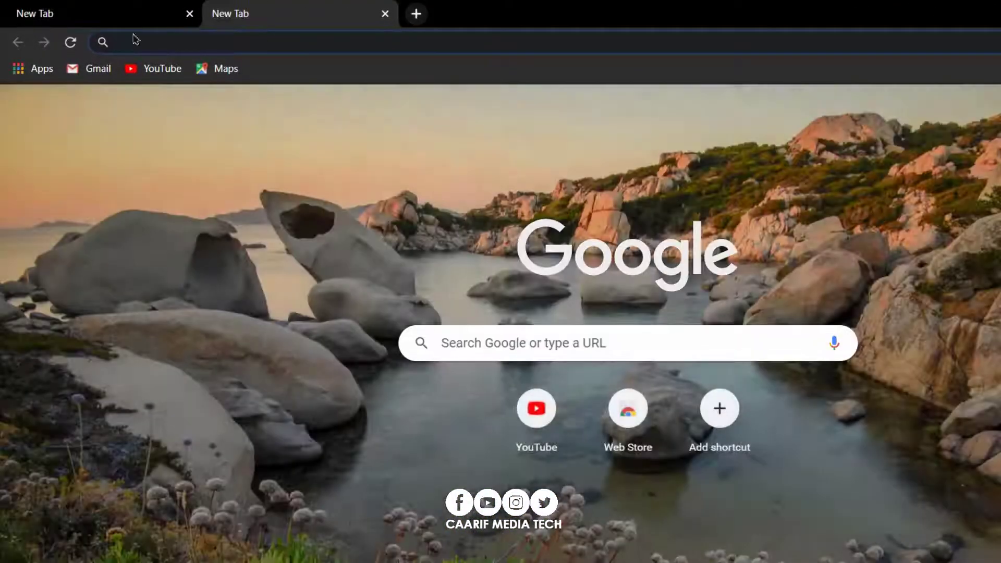
pyautogui.click(103, 14)
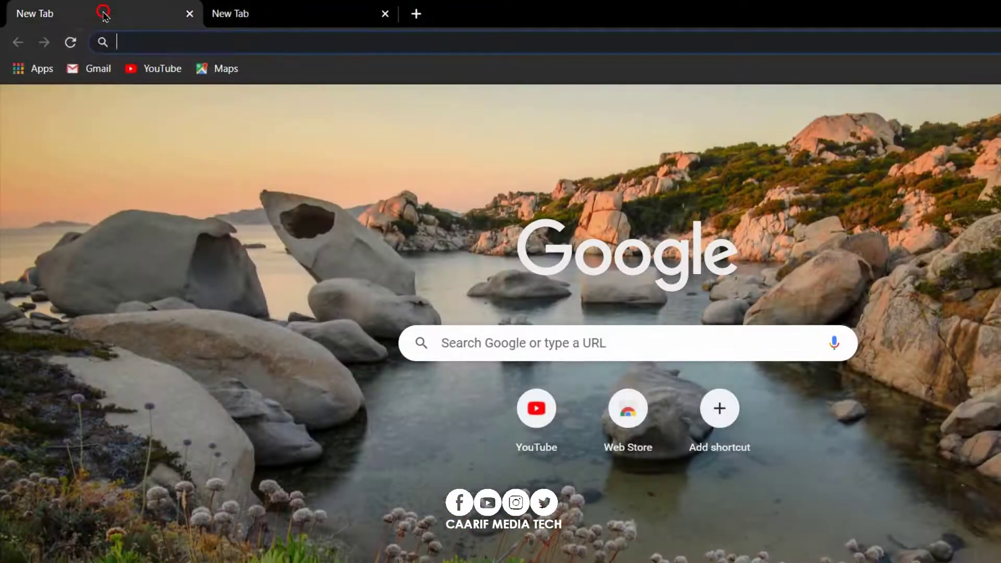
pyautogui.click(129, 68)
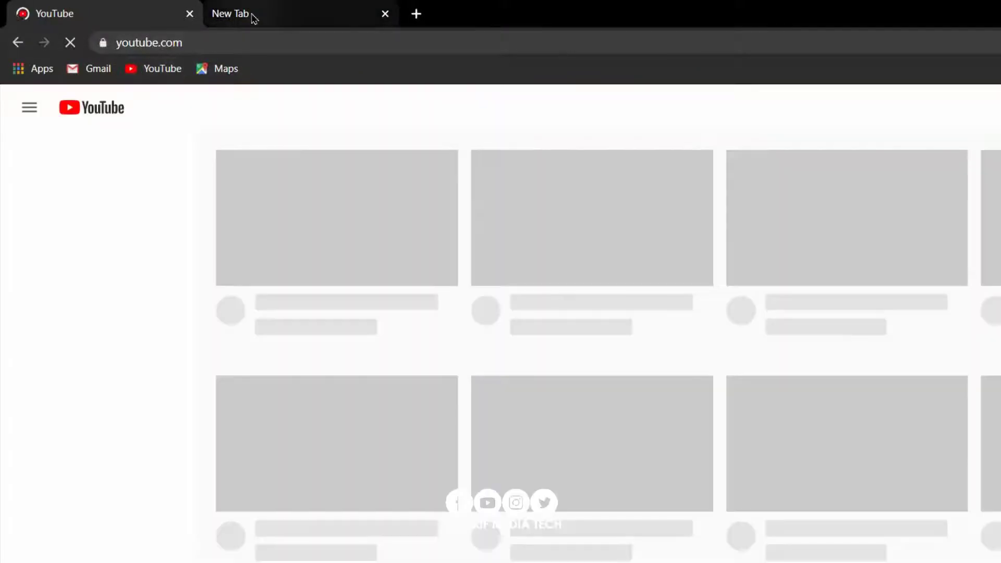
# Load Gmail from the bookmarks in the second tab, and compare it with the YouTube tab
pyautogui.click(253, 18)
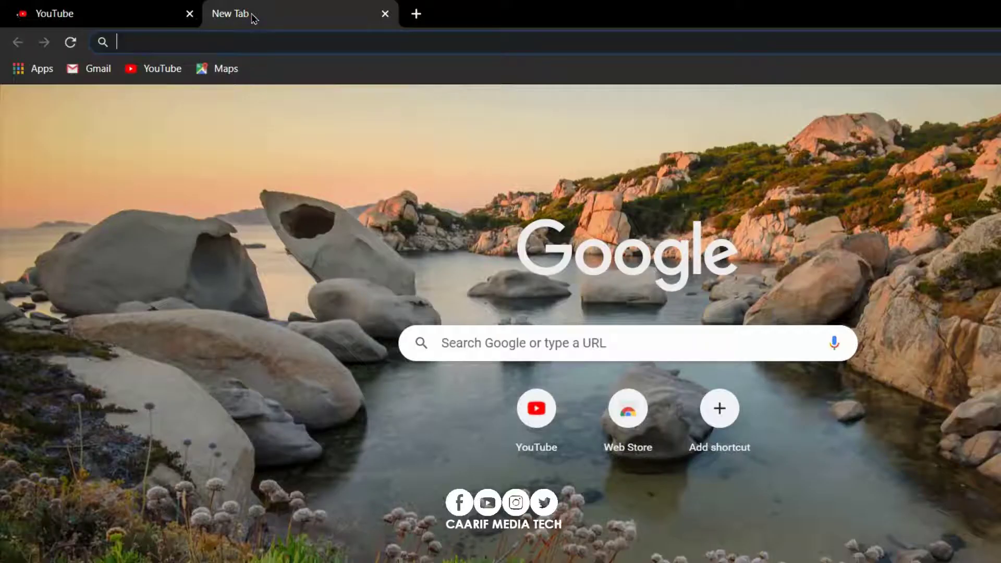
pyautogui.click(95, 76)
pyautogui.click(160, 7)
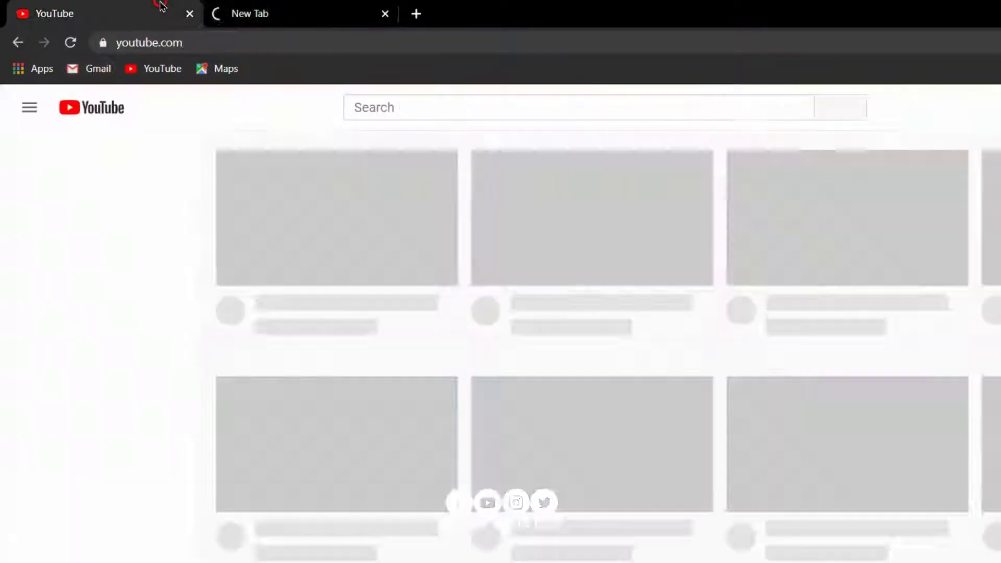
pyautogui.click(259, 6)
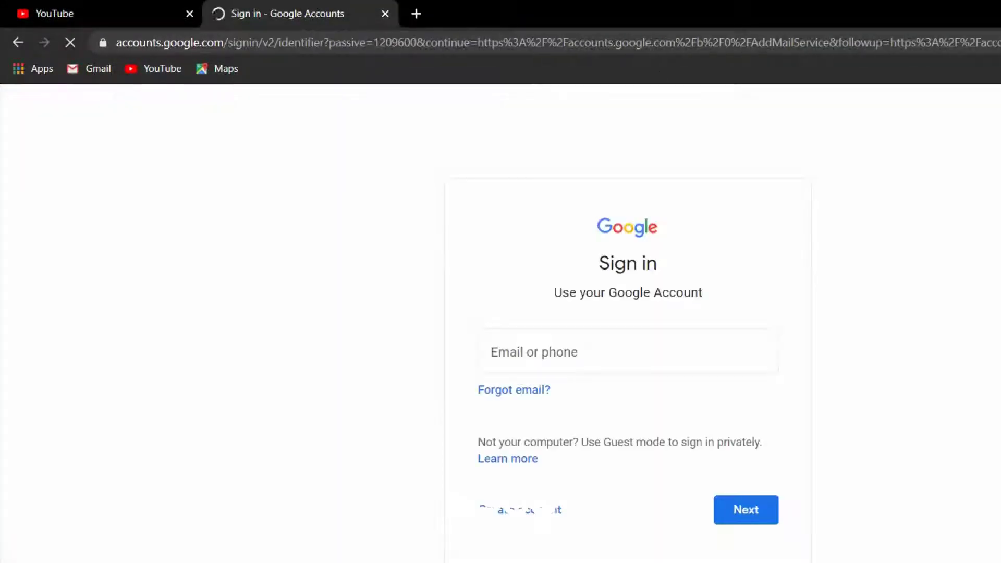
pyautogui.click(979, 51)
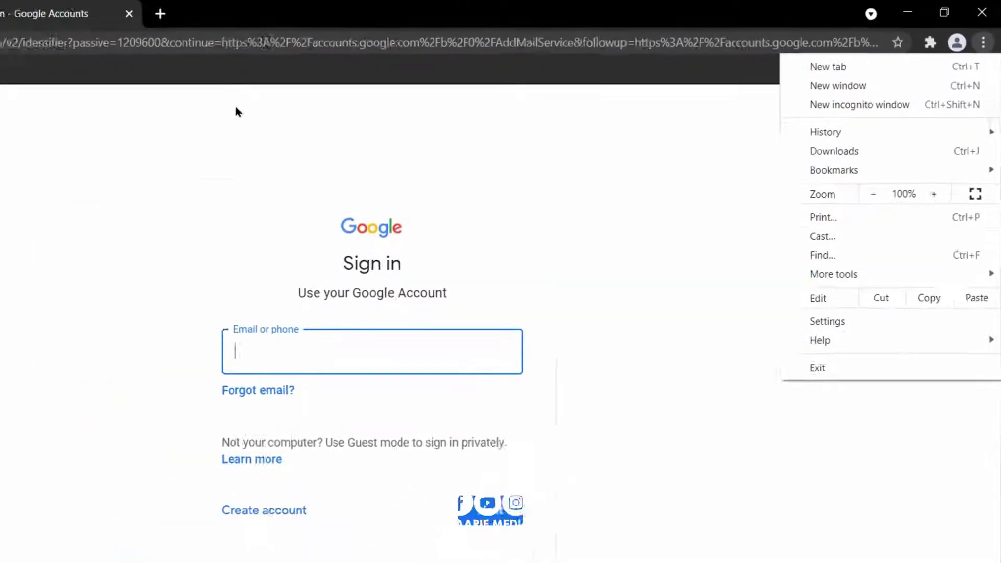
pyautogui.click(236, 108)
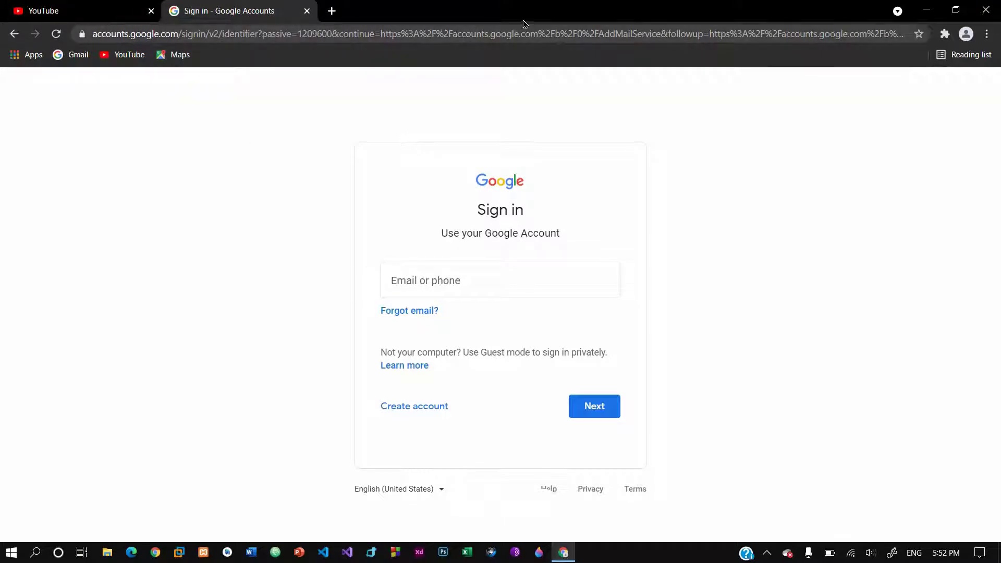
pyautogui.click(989, 34)
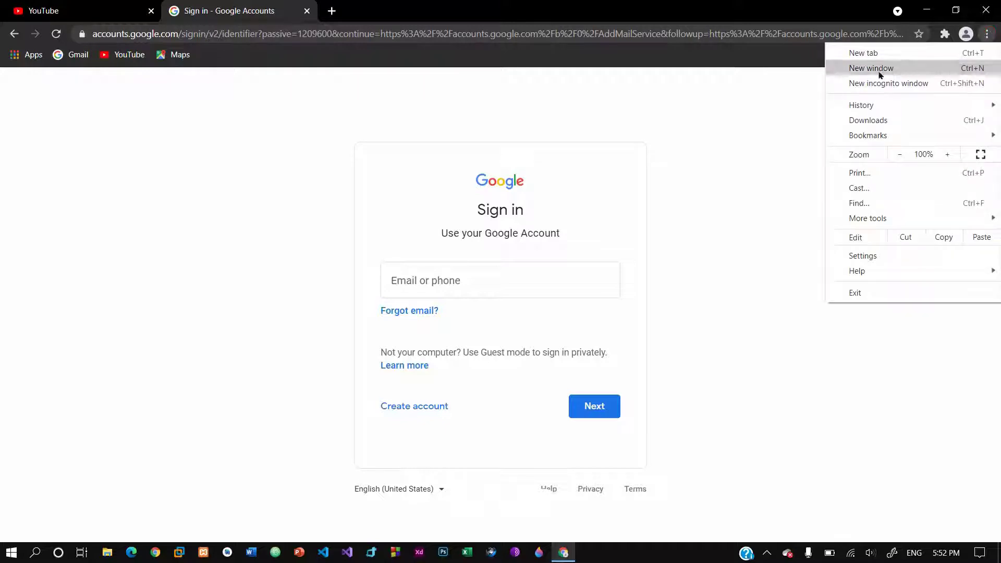
pyautogui.click(577, 100)
# Open a new browser window, restore it to a smaller size over the sign-in page, and close it
pyautogui.click(987, 34)
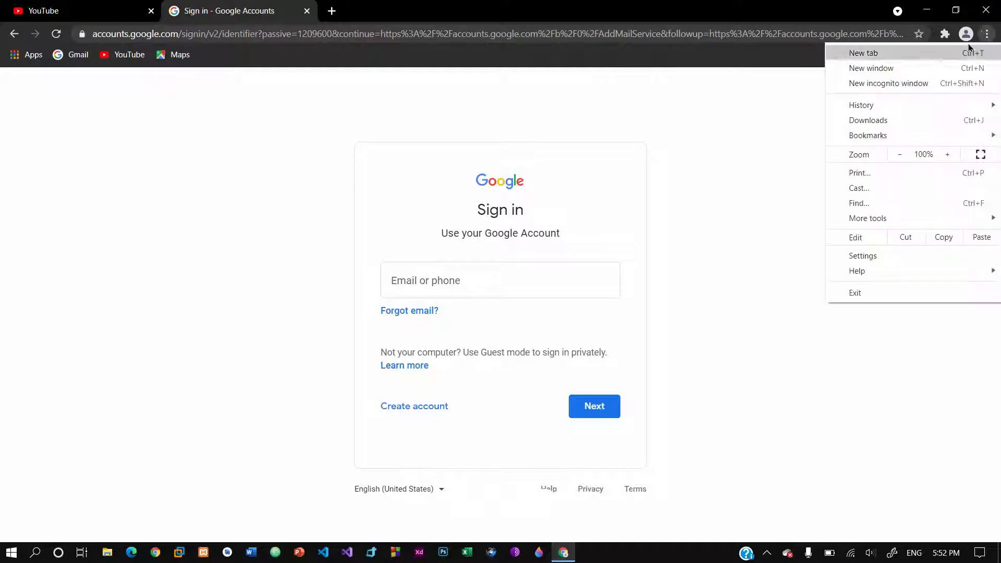
pyautogui.click(904, 70)
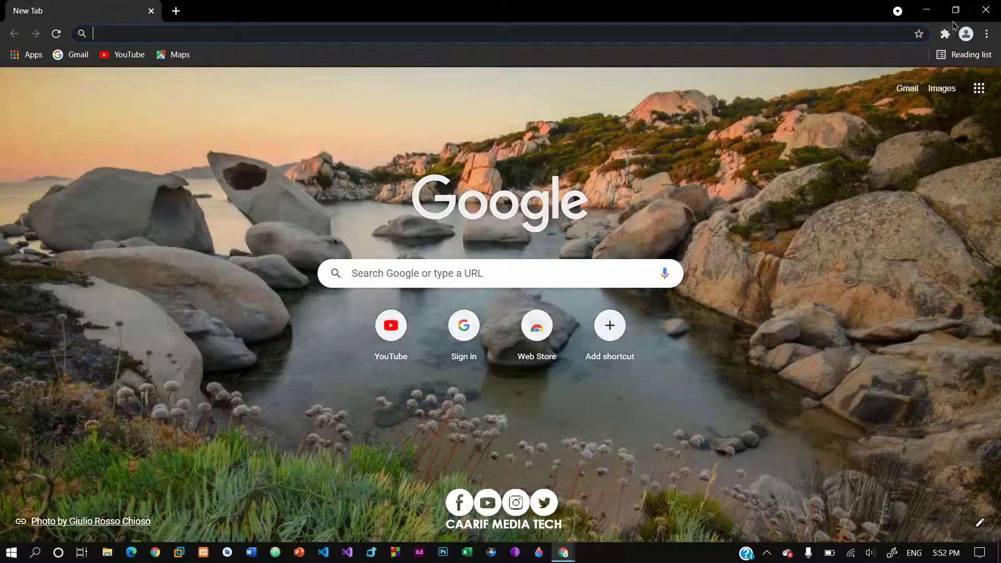
pyautogui.click(961, 14)
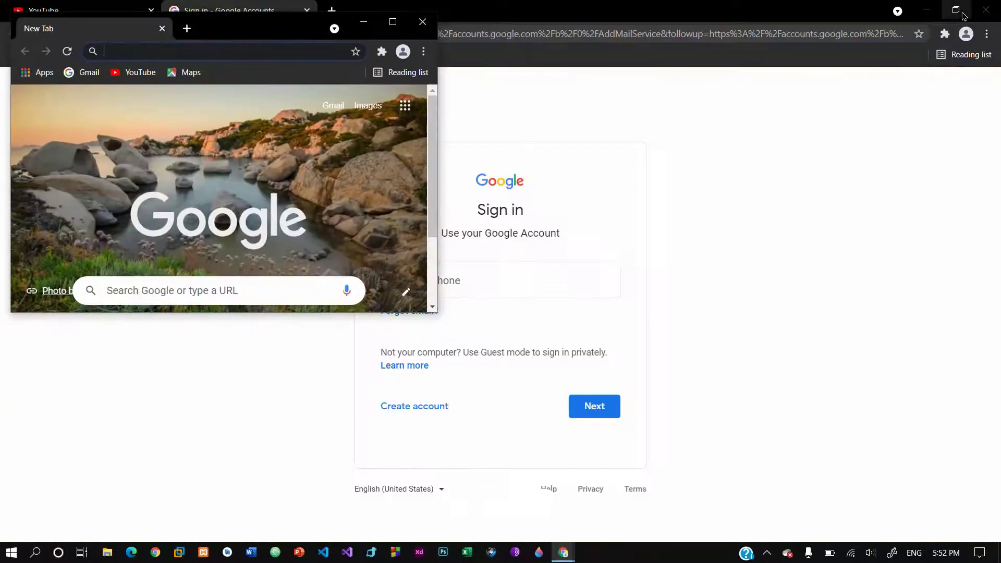
pyautogui.moveTo(113, 27); pyautogui.dragTo(325, 126)
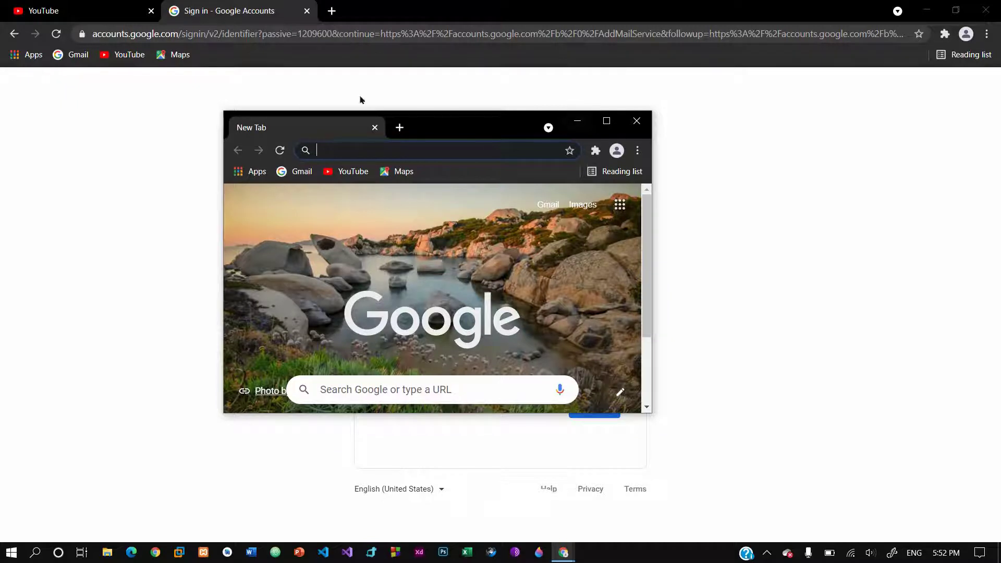
pyautogui.click(636, 121)
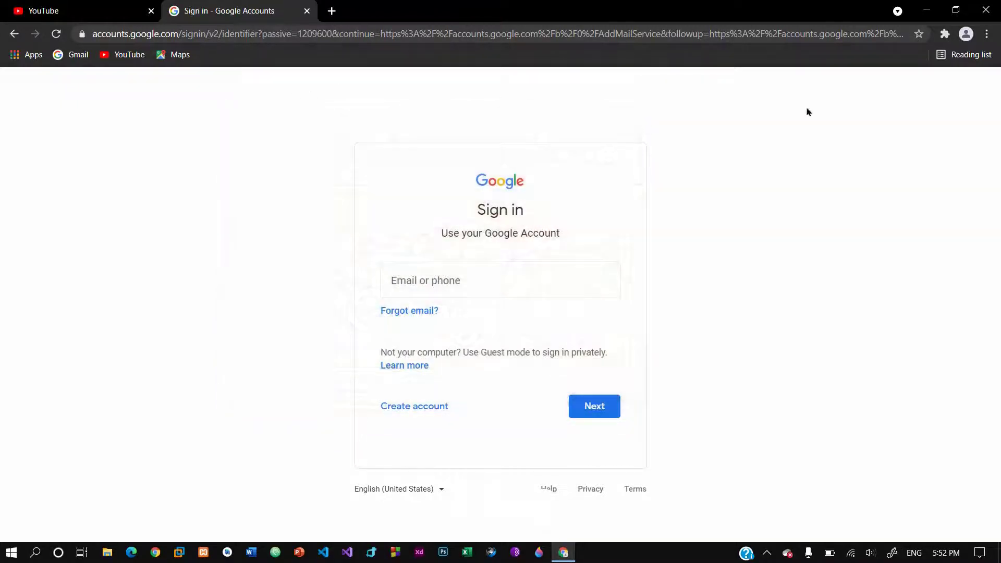
pyautogui.click(986, 33)
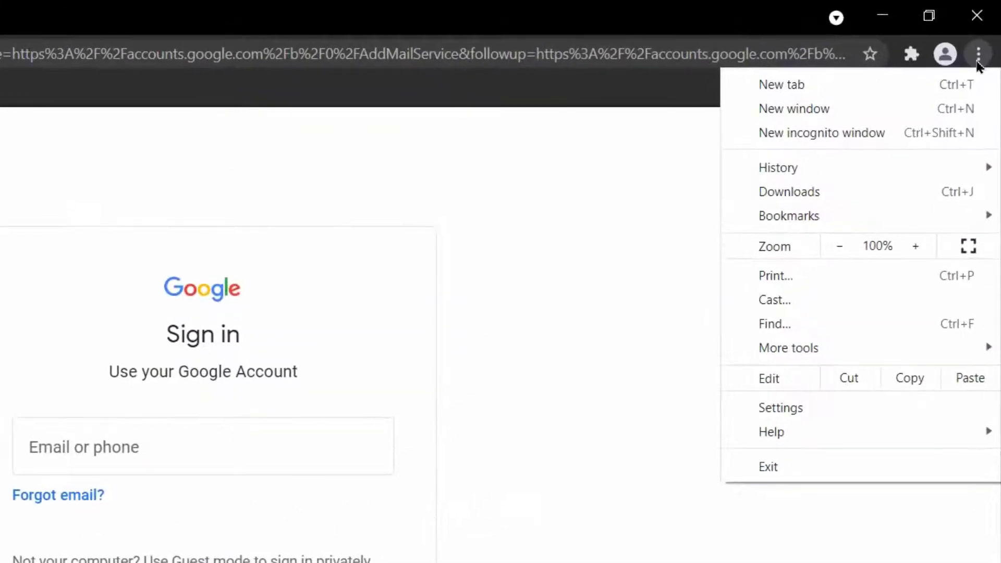
pyautogui.moveTo(772, 173)
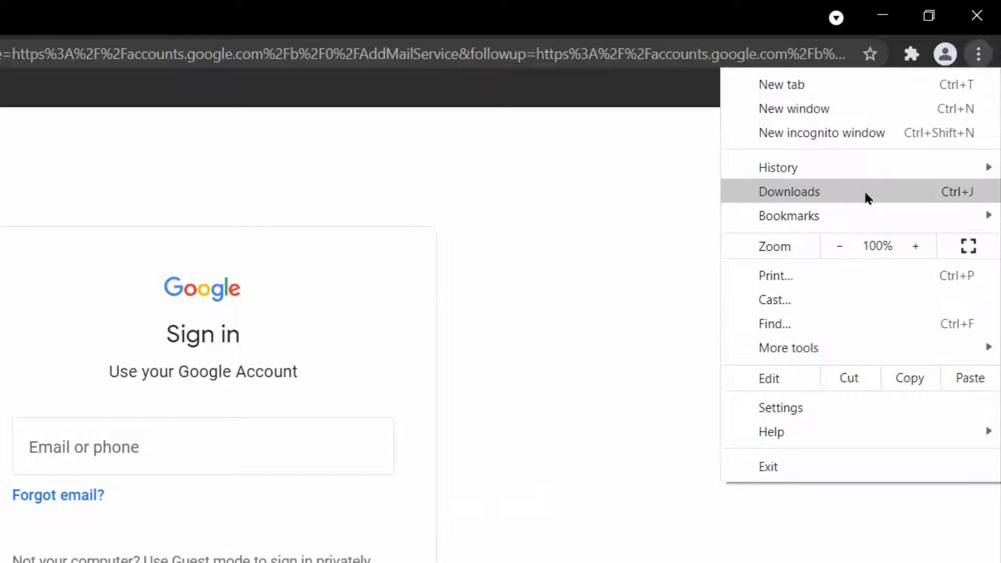
pyautogui.moveTo(779, 223)
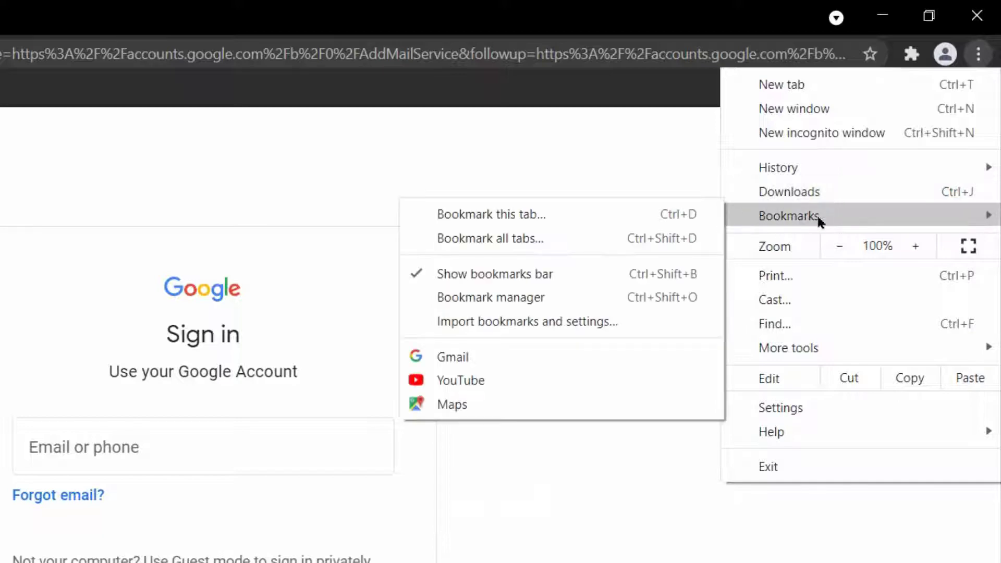
pyautogui.click(587, 147)
# Search for facebook in a new tab and open the "Facebook - Log In or Sign Up" result
pyautogui.click(132, 9)
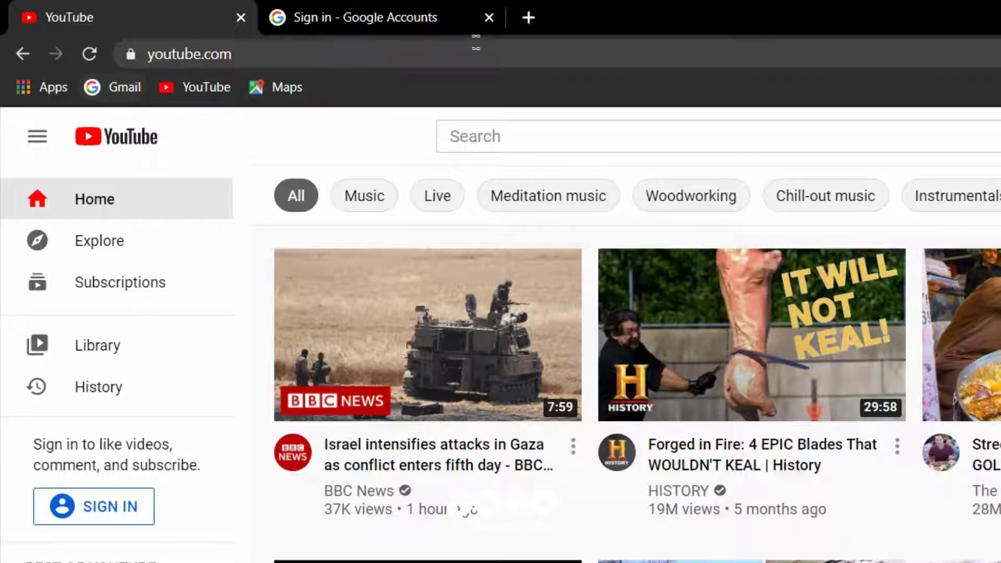
pyautogui.click(528, 17)
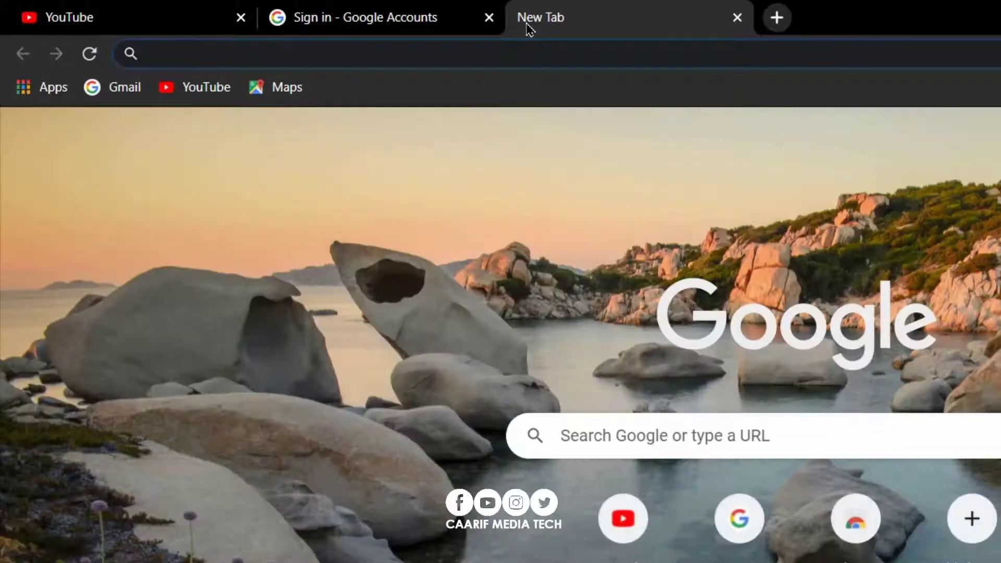
pyautogui.write('FAC')
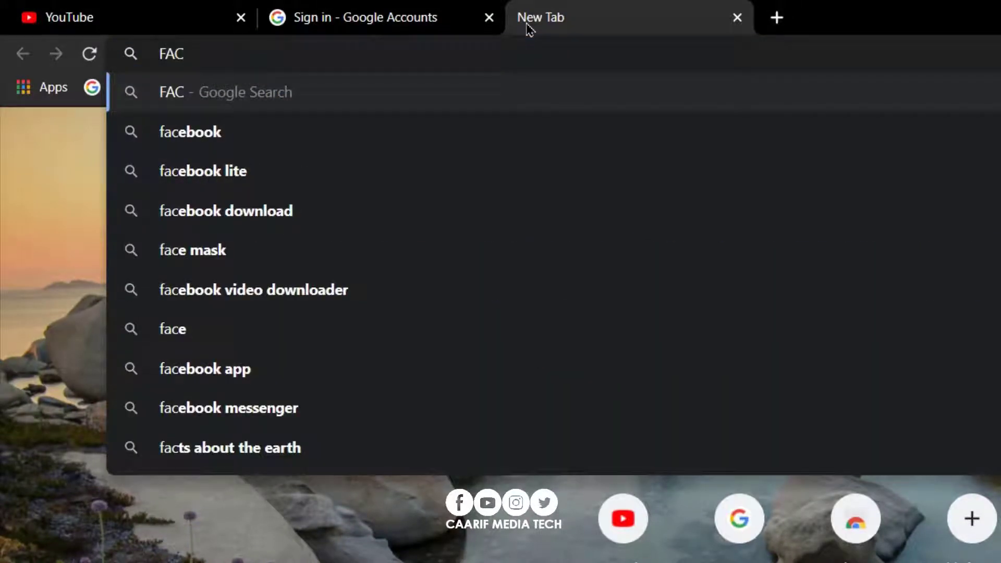
pyautogui.click(274, 138)
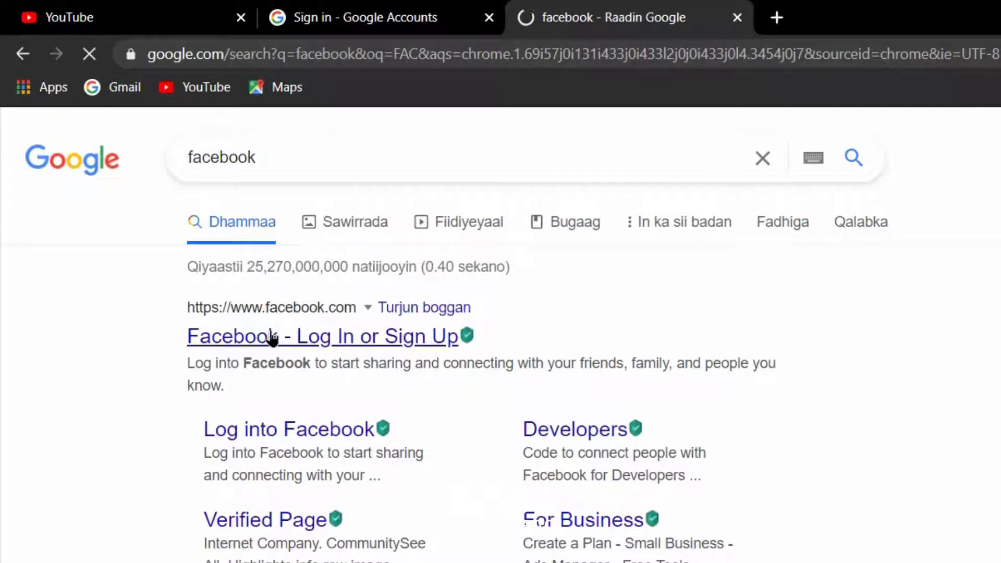
pyautogui.click(272, 338)
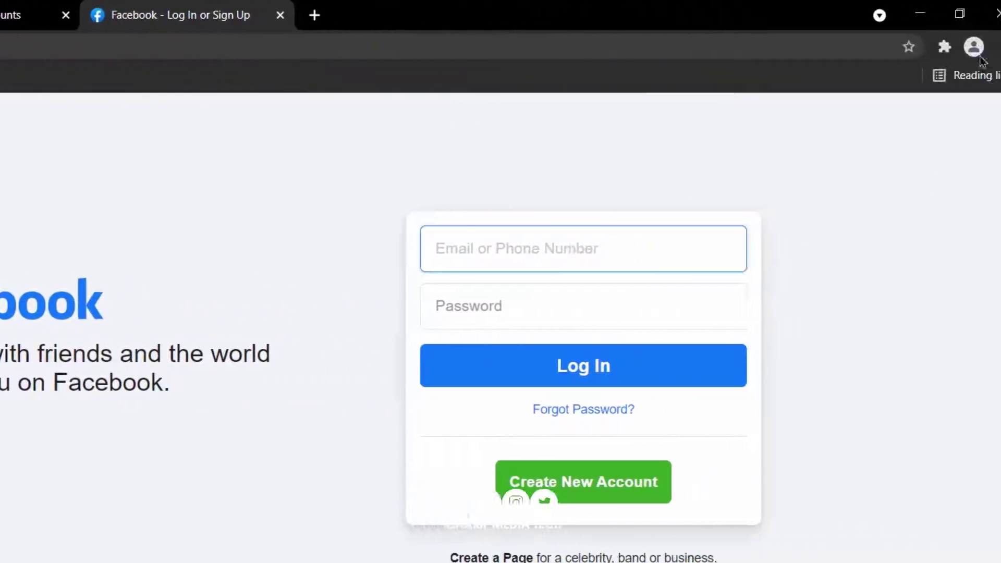
# Bookmark the Facebook login page on the bookmarks bar under the name "Facebook"
pyautogui.click(982, 47)
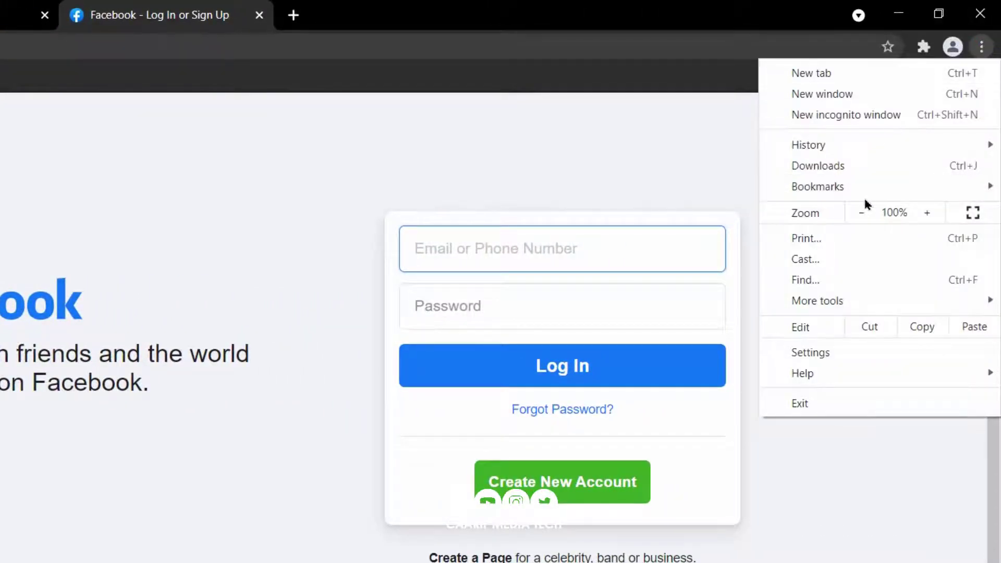
pyautogui.moveTo(865, 186)
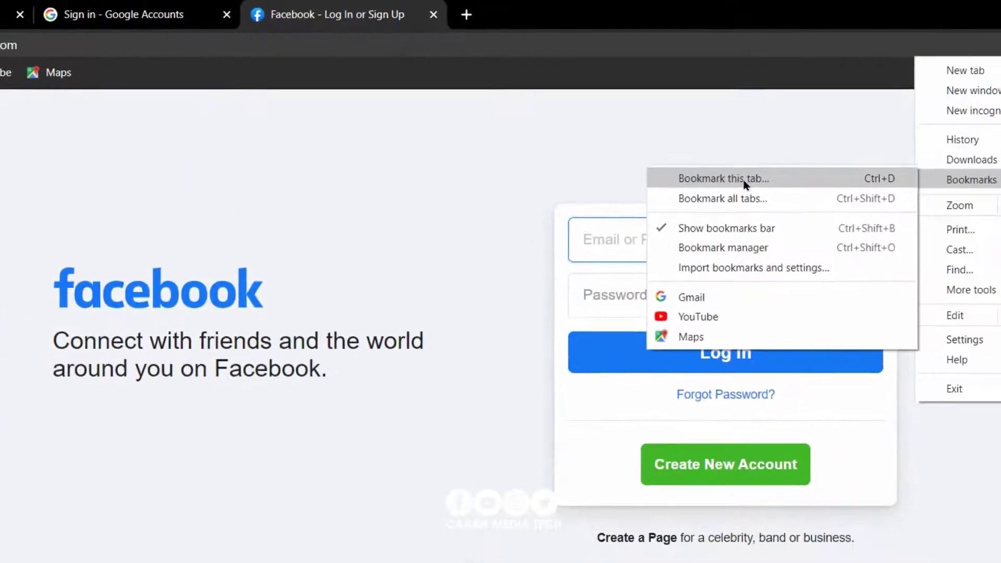
pyautogui.click(744, 180)
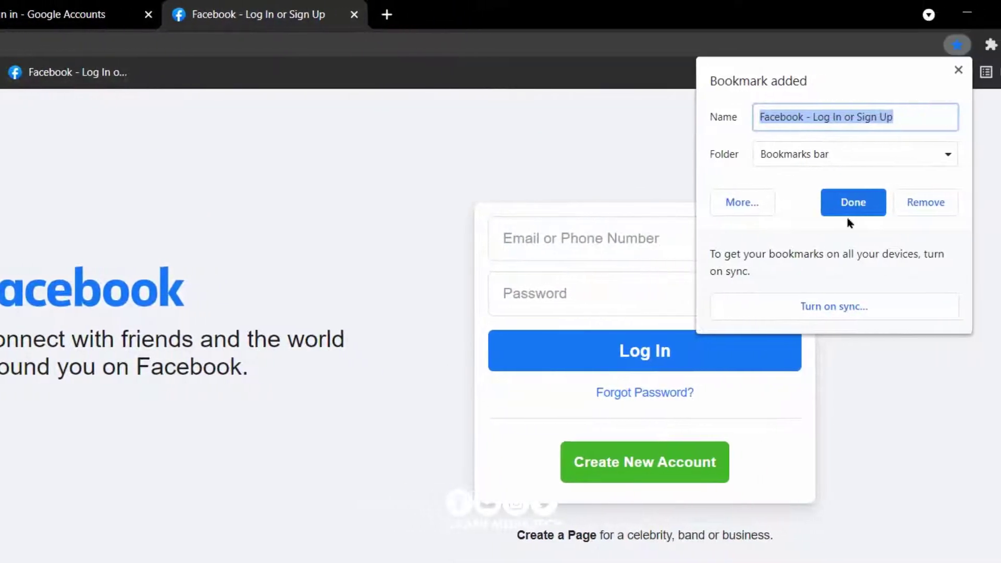
pyautogui.moveTo(876, 117); pyautogui.dragTo(781, 118)
pyautogui.press('BackSpace')
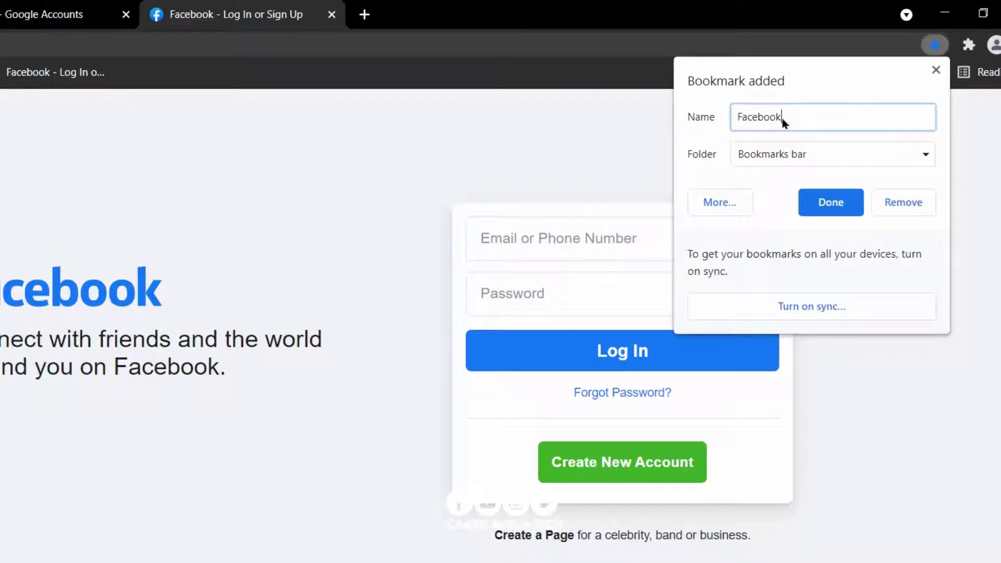
pyautogui.click(828, 203)
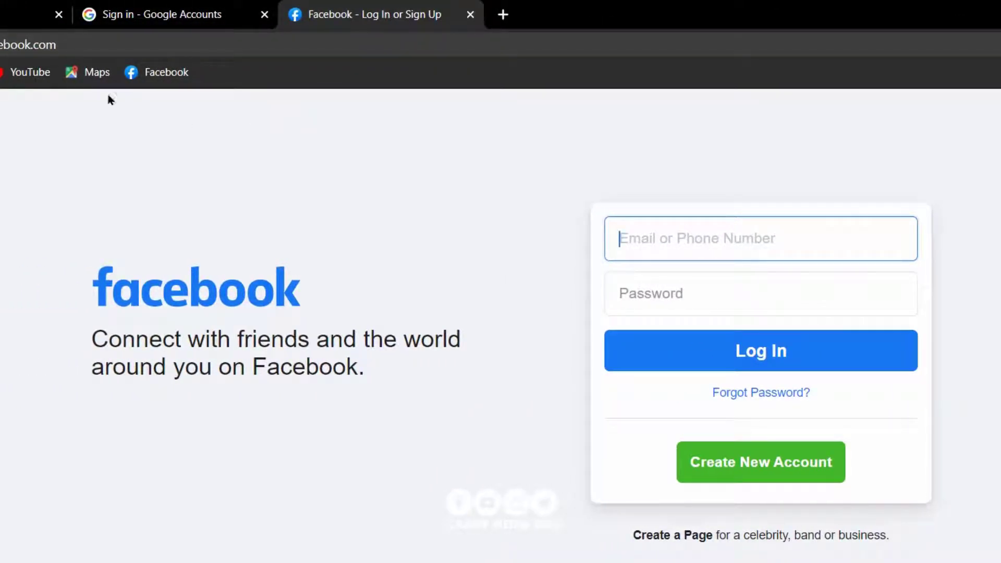
pyautogui.click(188, 12)
pyautogui.click(334, 11)
pyautogui.click(177, 11)
pyautogui.click(31, 14)
pyautogui.click(179, 11)
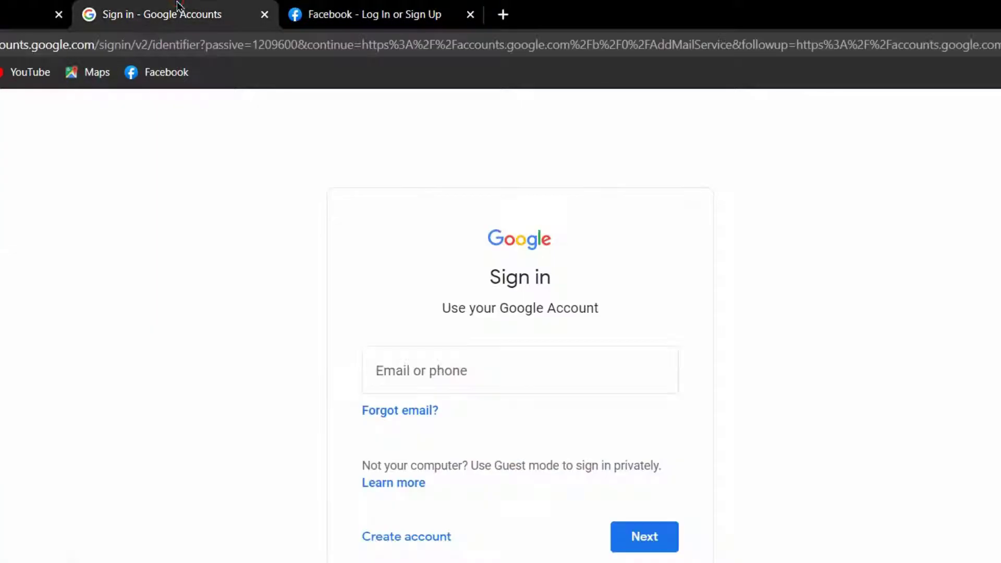
pyautogui.click(398, 11)
pyautogui.moveTo(397, 12); pyautogui.dragTo(140, 93)
pyautogui.click(286, 9)
pyautogui.moveTo(285, 9); pyautogui.dragTo(322, 7)
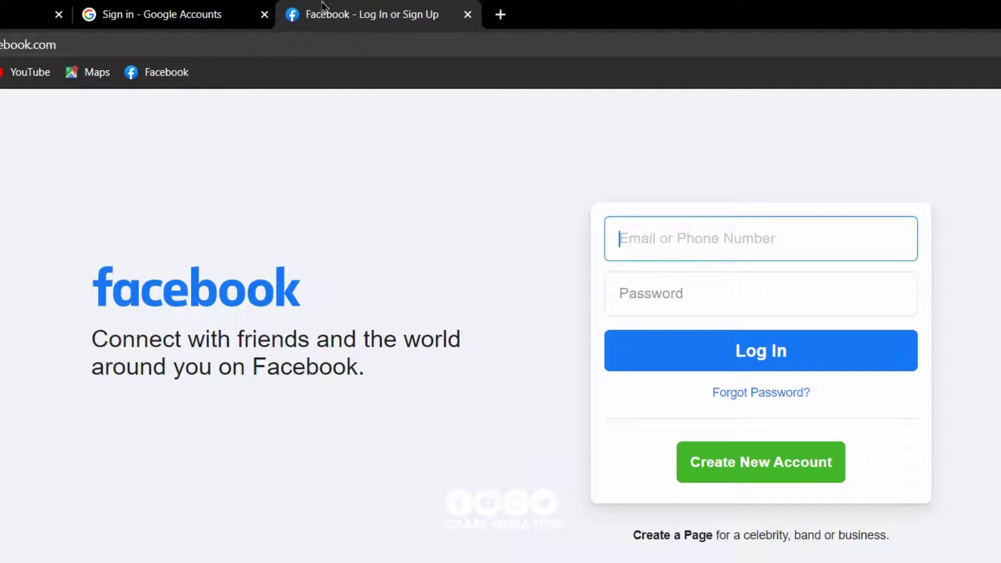
# Close the Facebook and Google sign-in tabs, and load the Facebook bookmark in the remaining tab
pyautogui.click(470, 14)
pyautogui.click(264, 14)
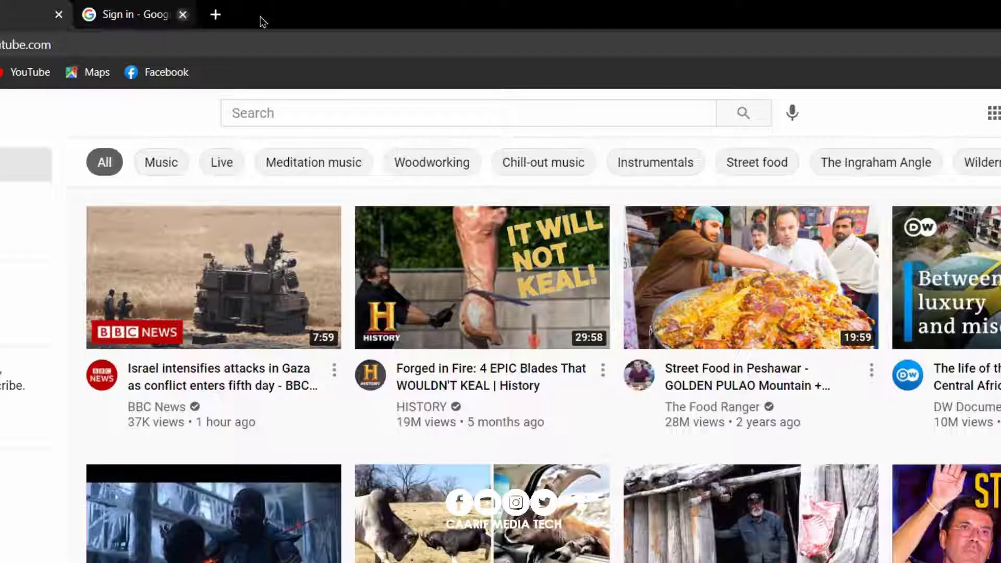
pyautogui.click(163, 73)
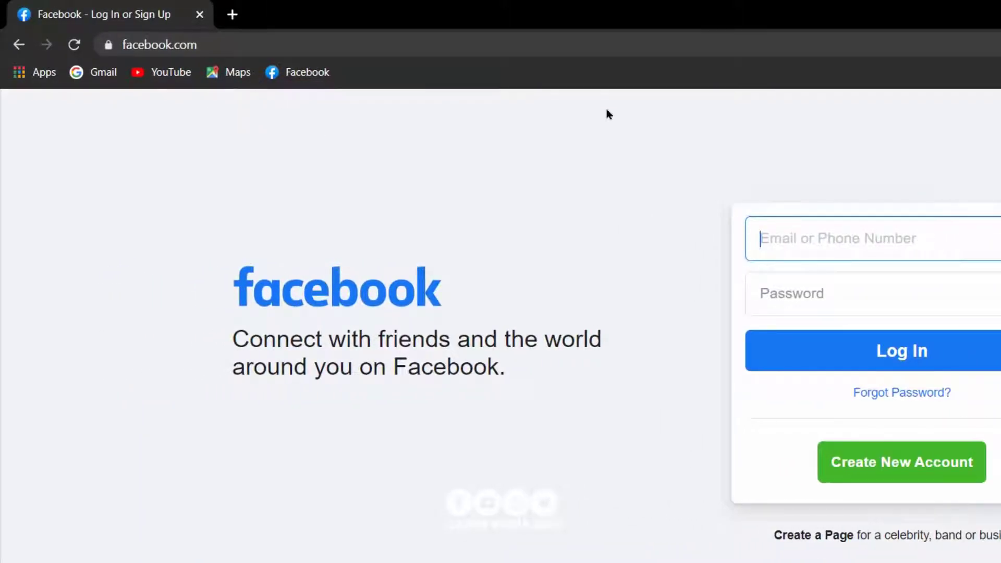
pyautogui.click(985, 35)
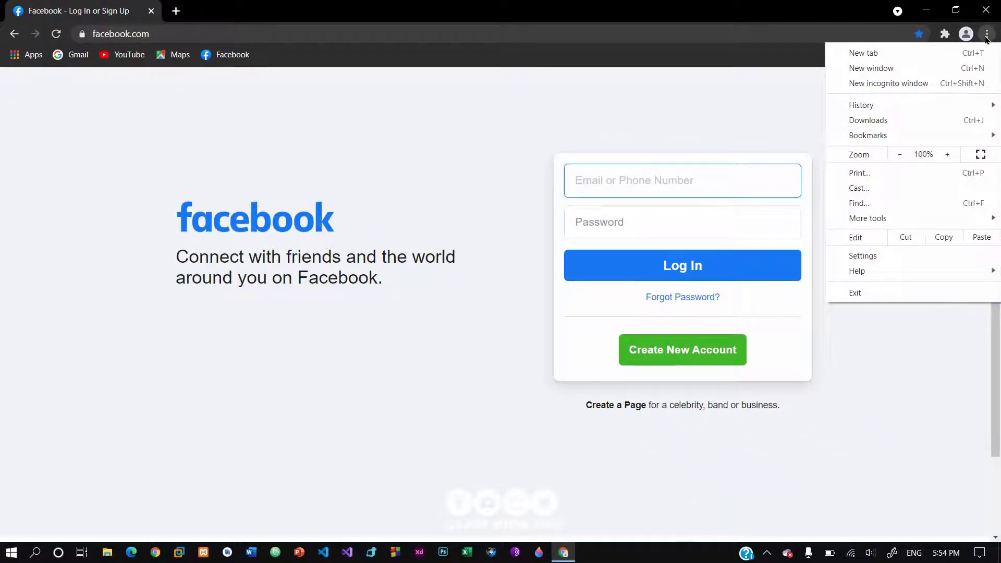
pyautogui.click(773, 89)
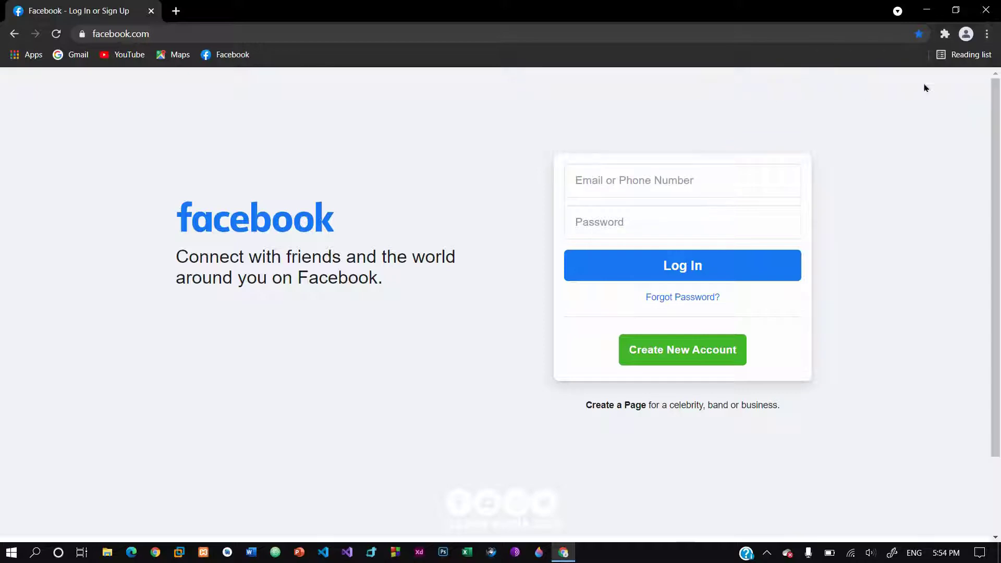
# Look over the browser's additional tools and the extensions that have access to the Facebook page
pyautogui.click(987, 35)
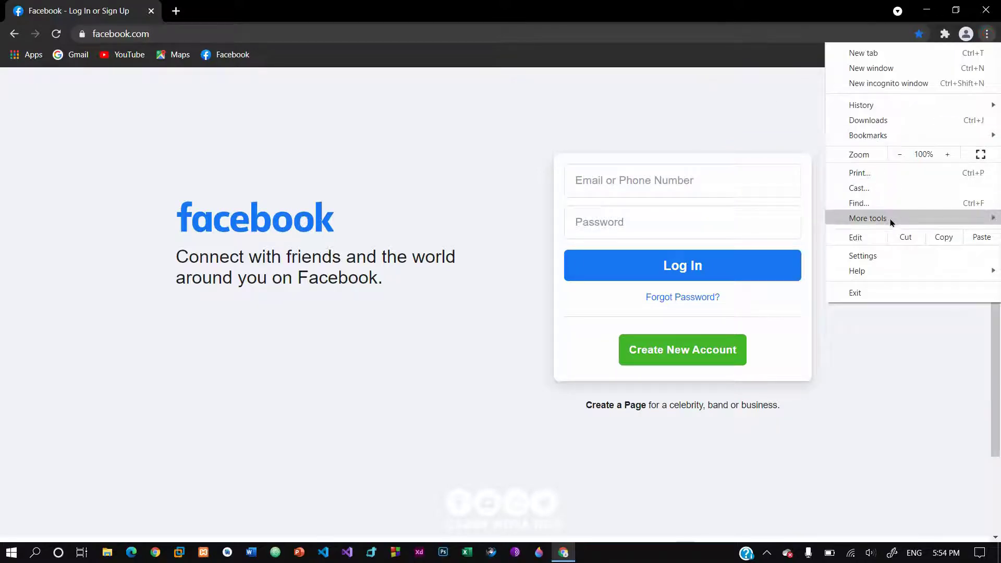
pyautogui.moveTo(890, 222)
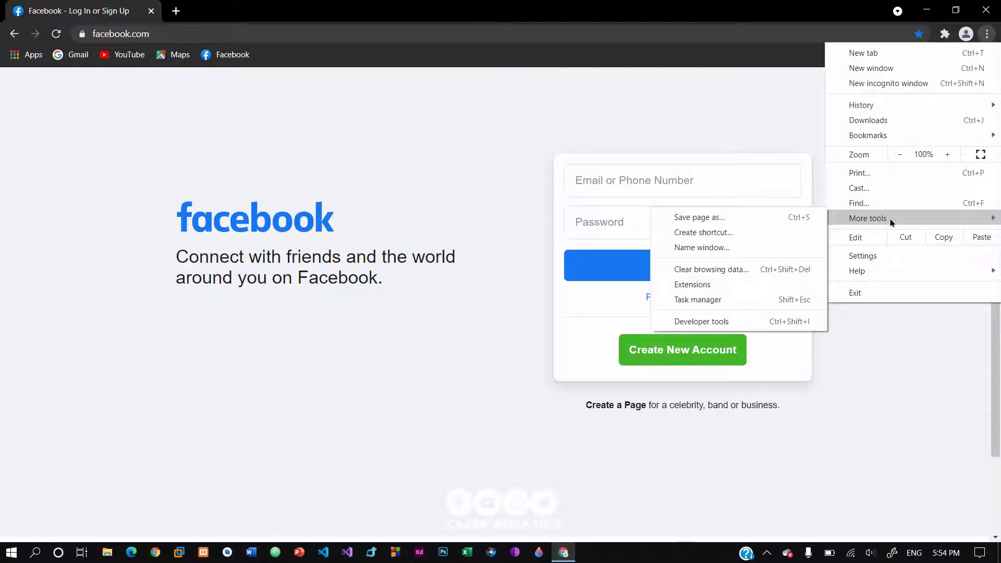
pyautogui.click(736, 124)
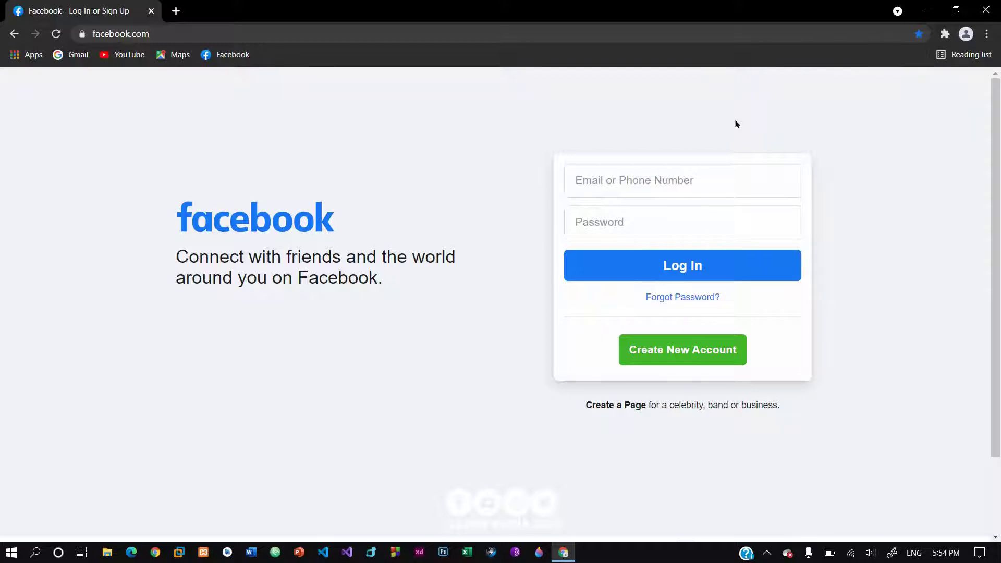
pyautogui.click(944, 35)
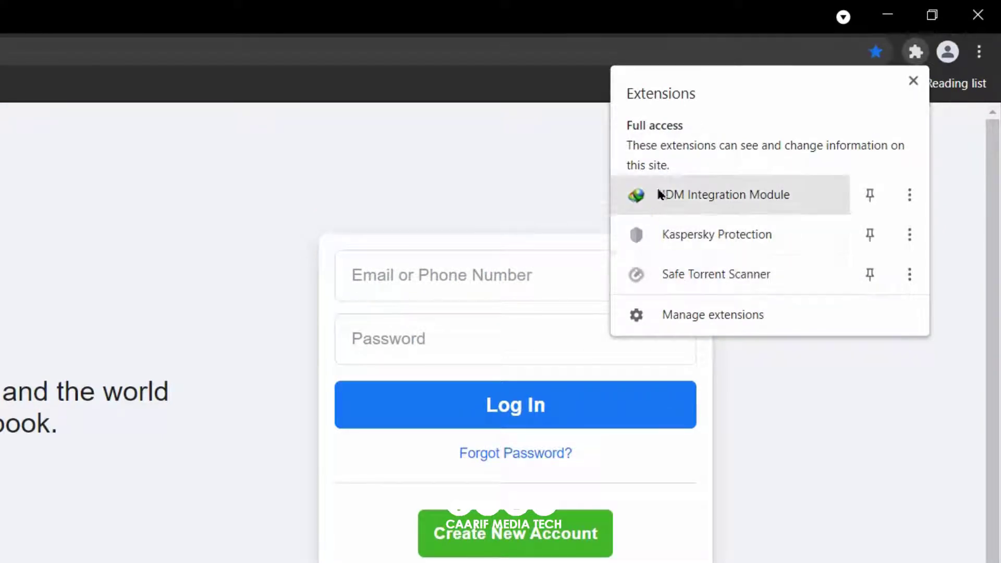
pyautogui.click(576, 202)
# Open the Extensions management page and go from there to the Chrome Web Store
pyautogui.click(983, 52)
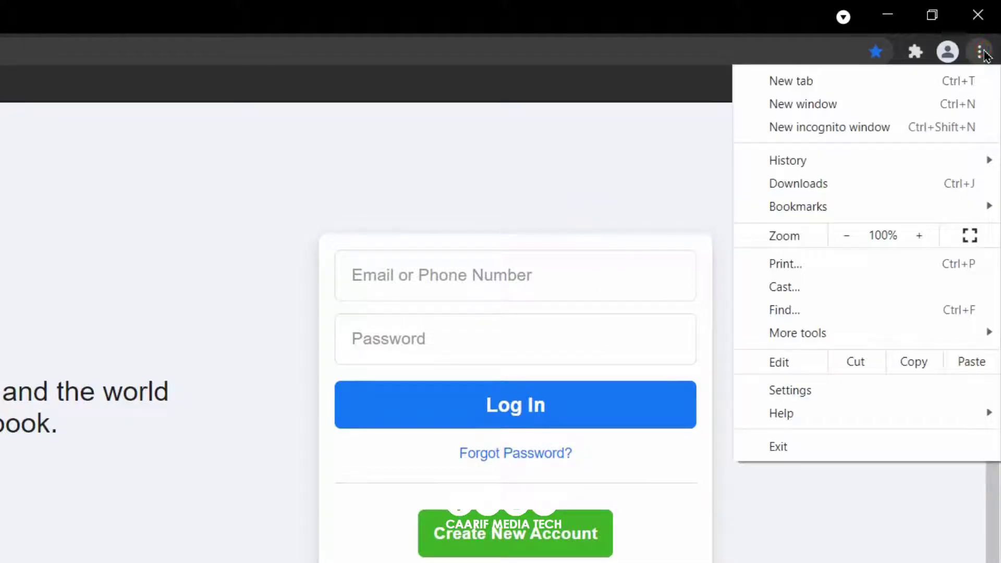
pyautogui.moveTo(857, 339)
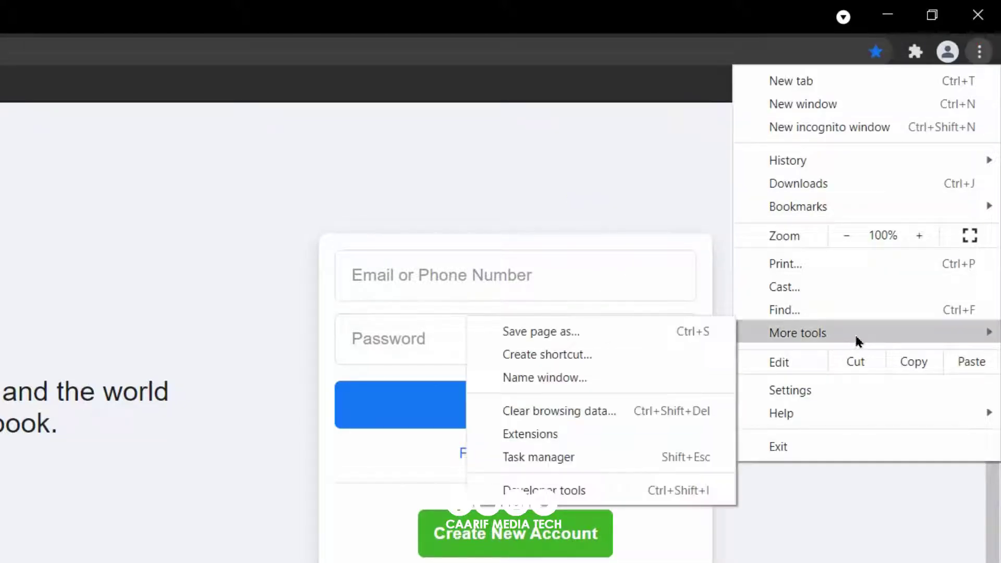
pyautogui.click(617, 441)
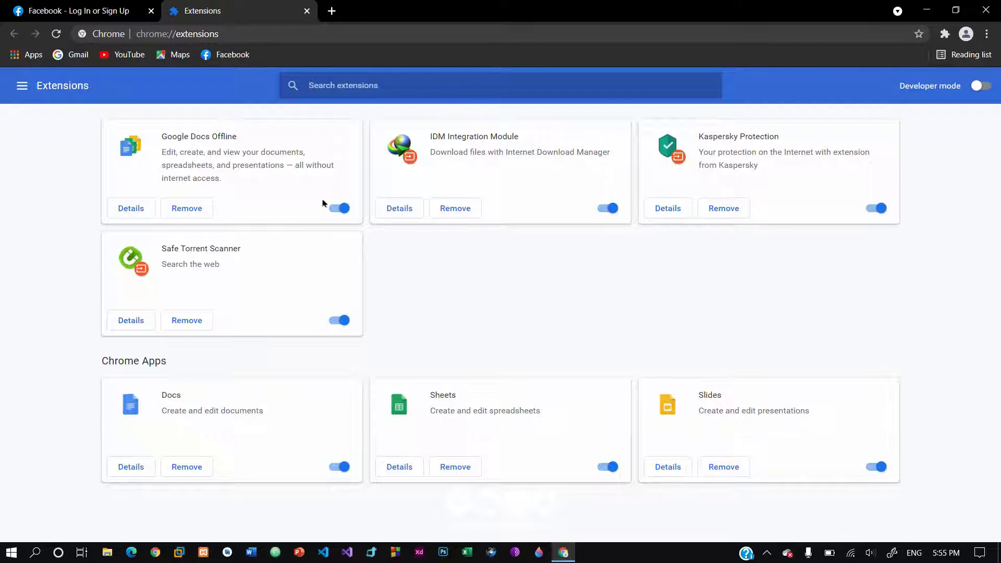
pyautogui.click(23, 92)
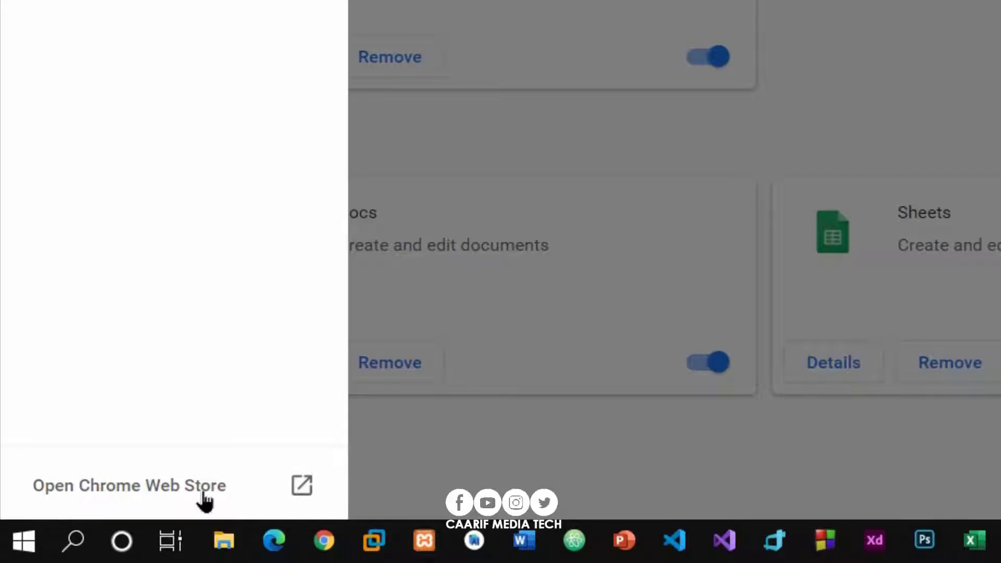
pyautogui.click(301, 485)
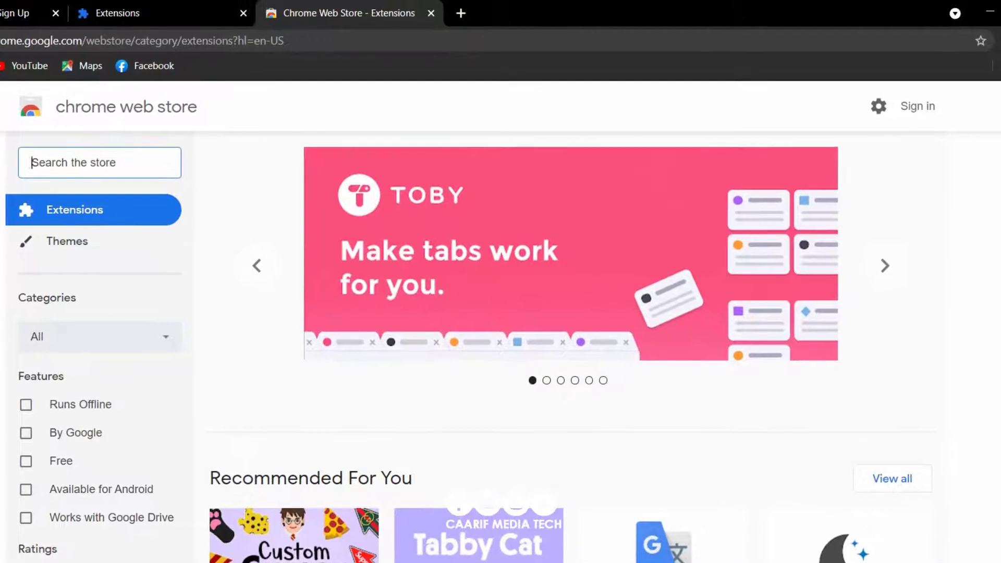
# Browse the store's extensions, add the recommended Google Translate extension to Chrome, and dismiss the sync offer
pyautogui.scroll(-15, 573, 339)
pyautogui.scroll(-5, 573, 339)
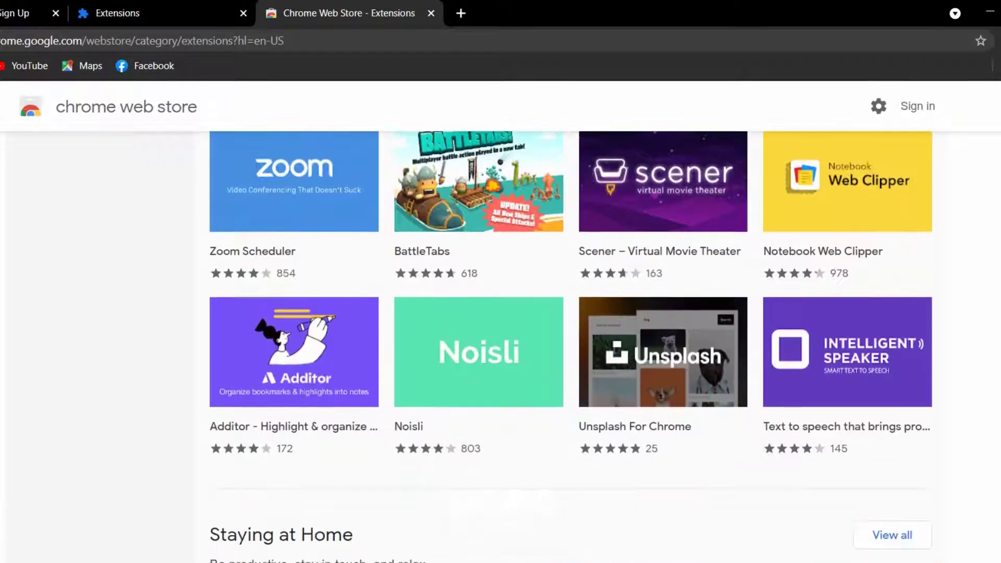
pyautogui.scroll(-7, 573, 338)
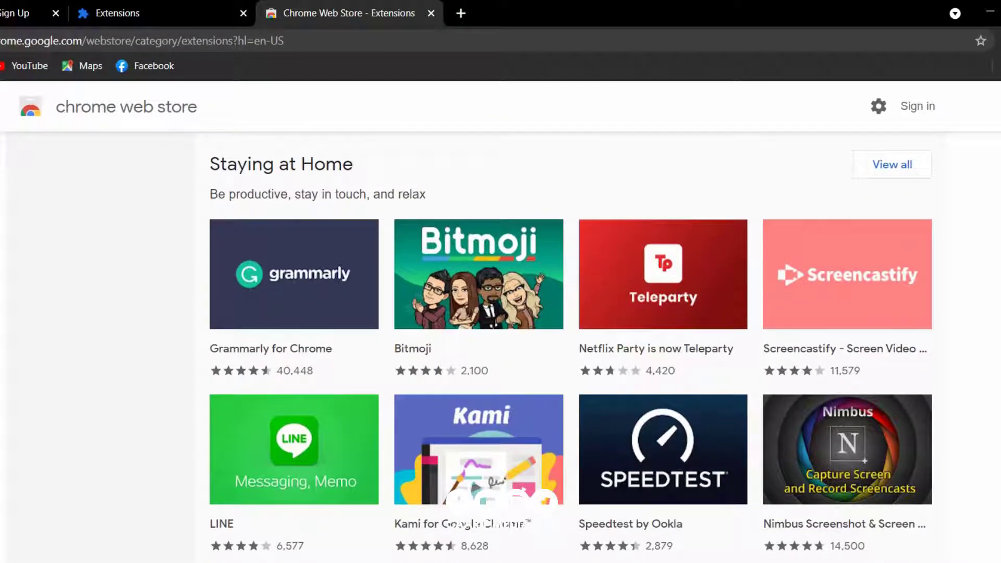
pyautogui.scroll(-5, 573, 339)
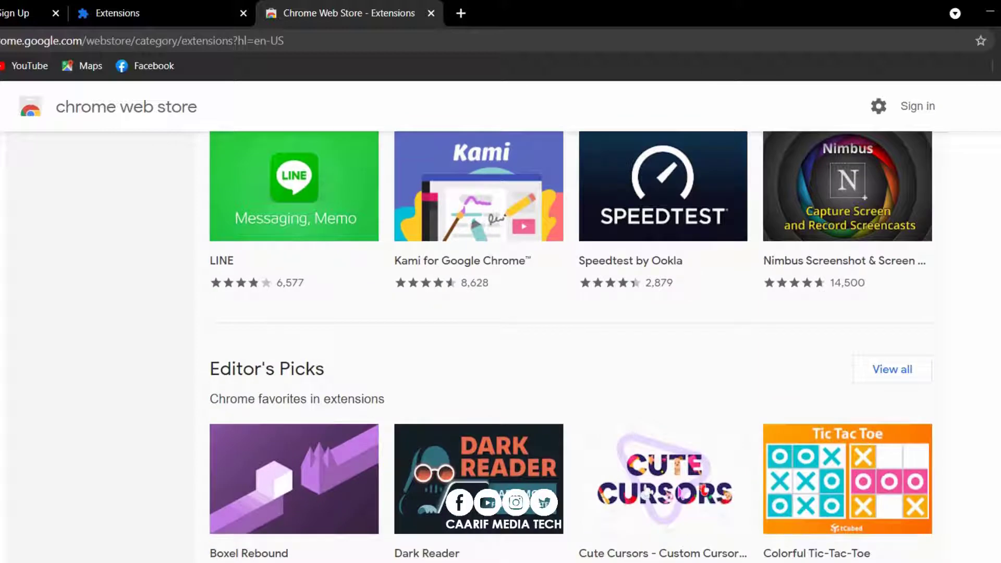
pyautogui.scroll(-4, 573, 339)
pyautogui.scroll(15, 574, 338)
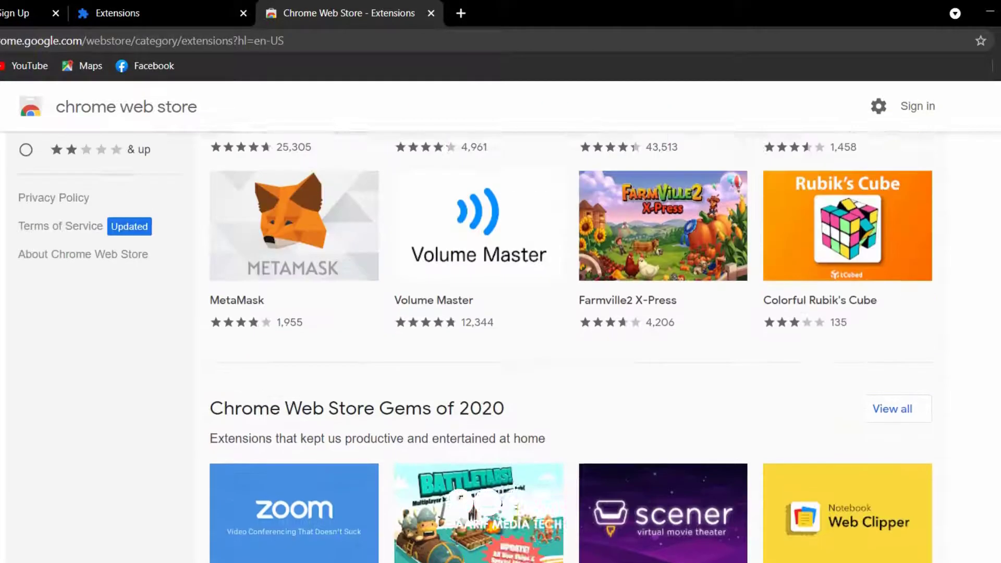
pyautogui.scroll(1, 573, 339)
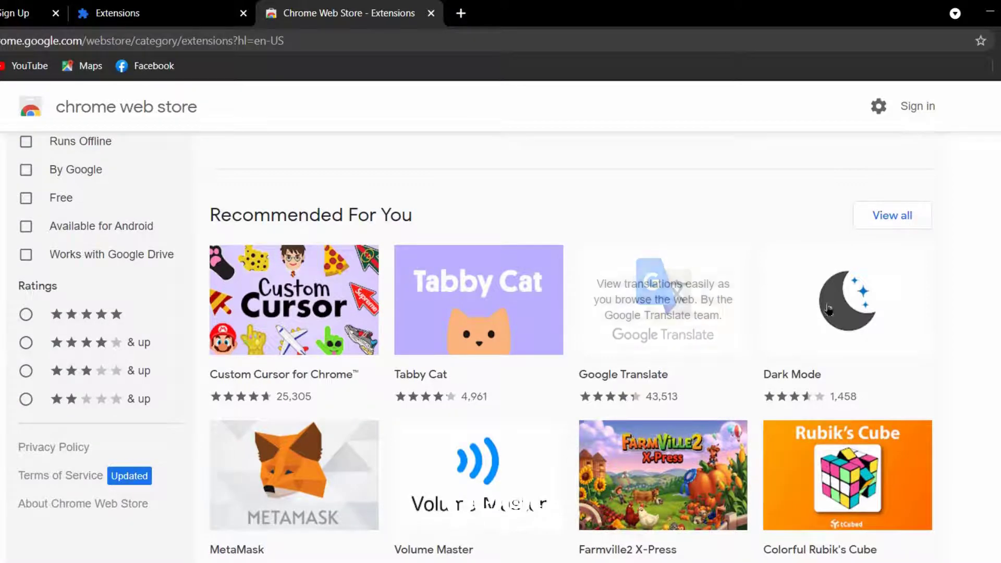
pyautogui.click(641, 315)
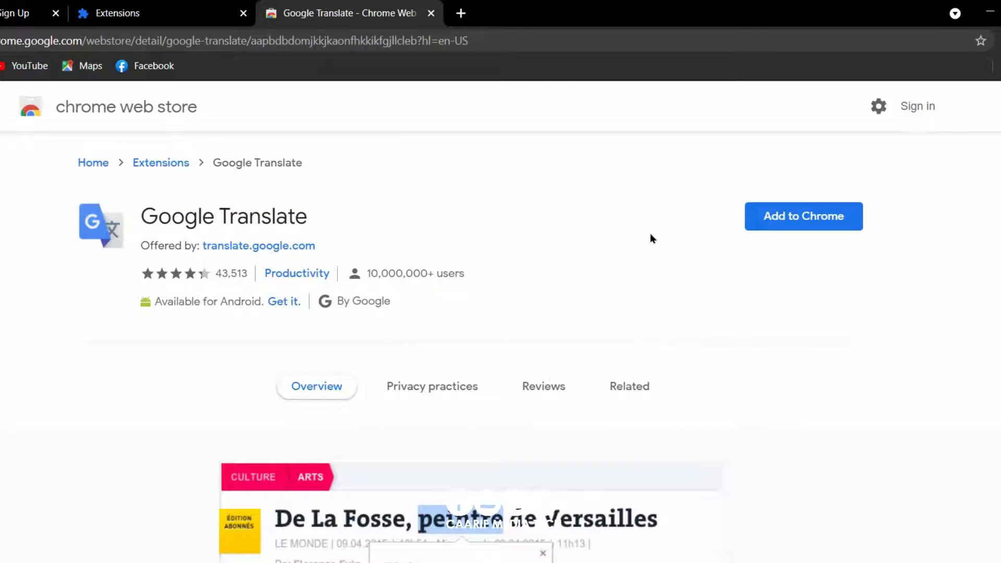
pyautogui.click(782, 217)
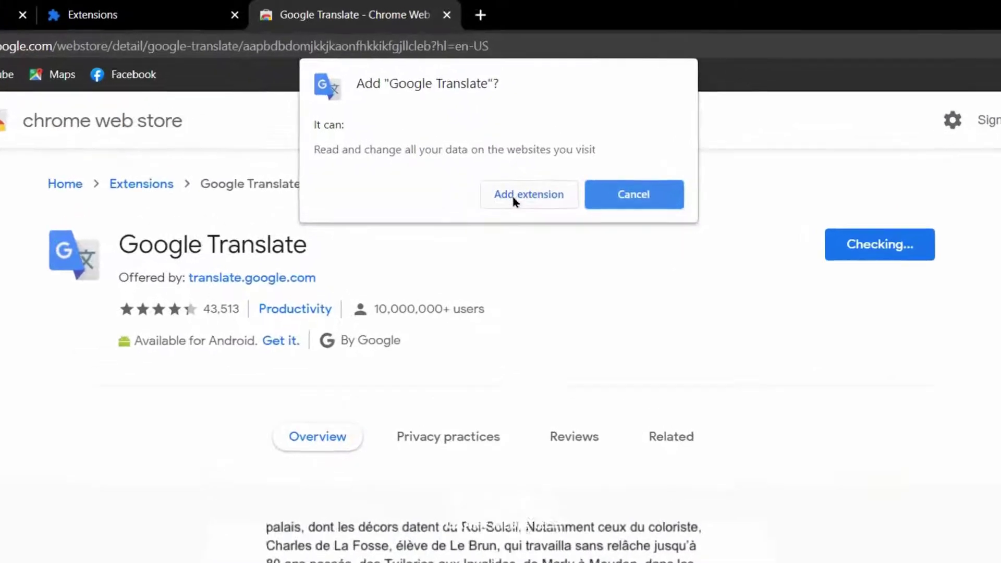
pyautogui.click(518, 200)
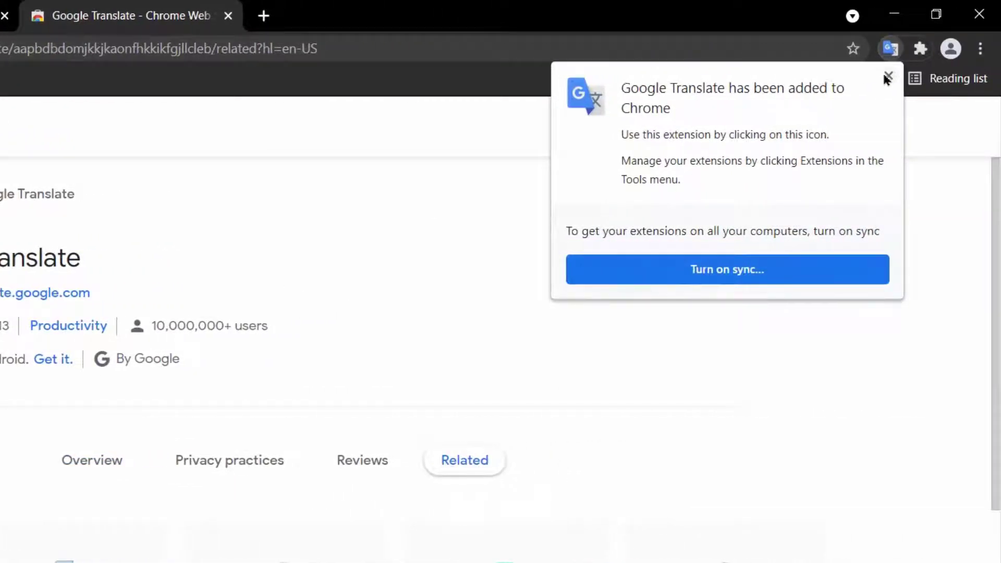
pyautogui.click(886, 77)
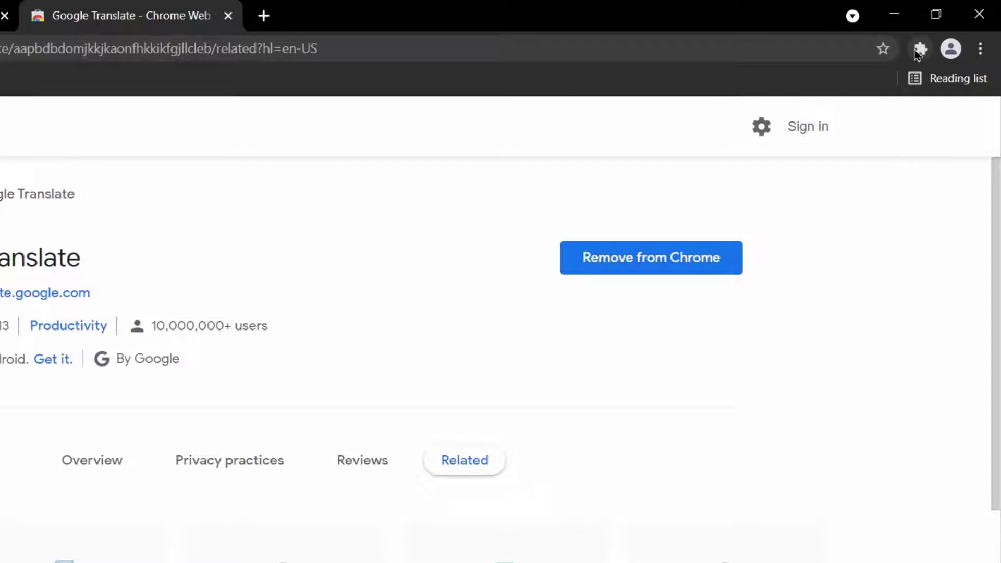
# Open the Google Translate extension from the list of installed extensions, view its translation box, and close it
pyautogui.click(918, 50)
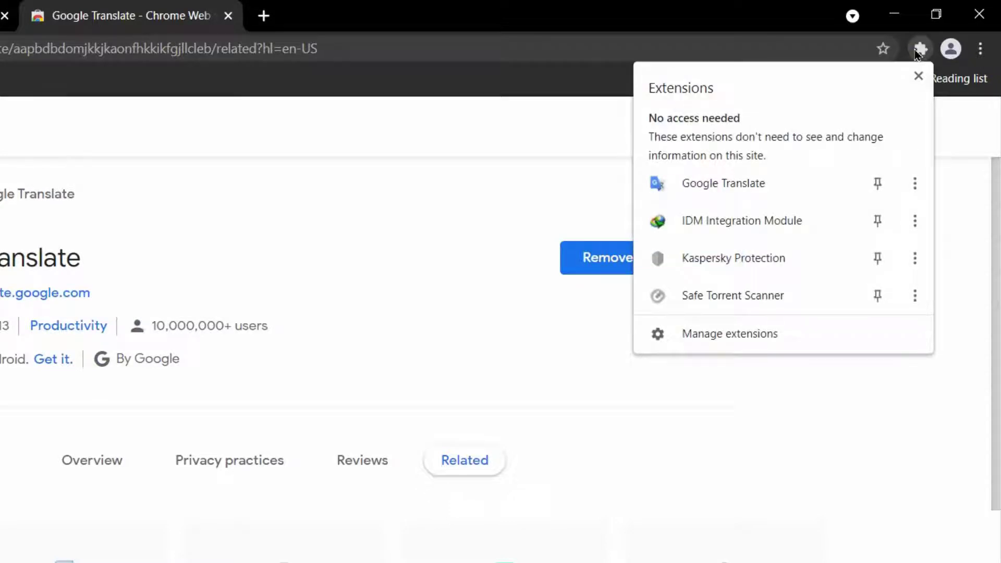
pyautogui.click(791, 189)
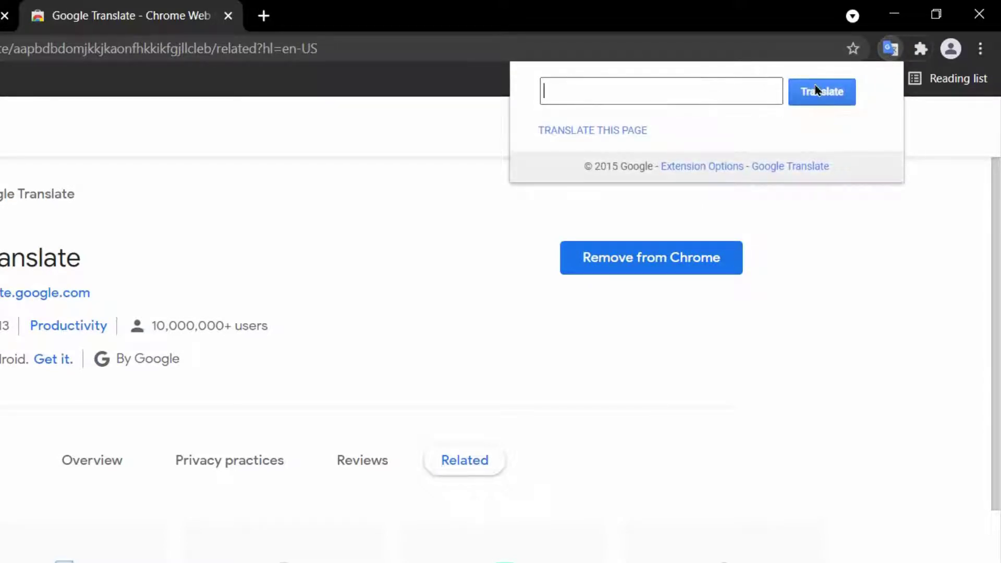
pyautogui.click(819, 224)
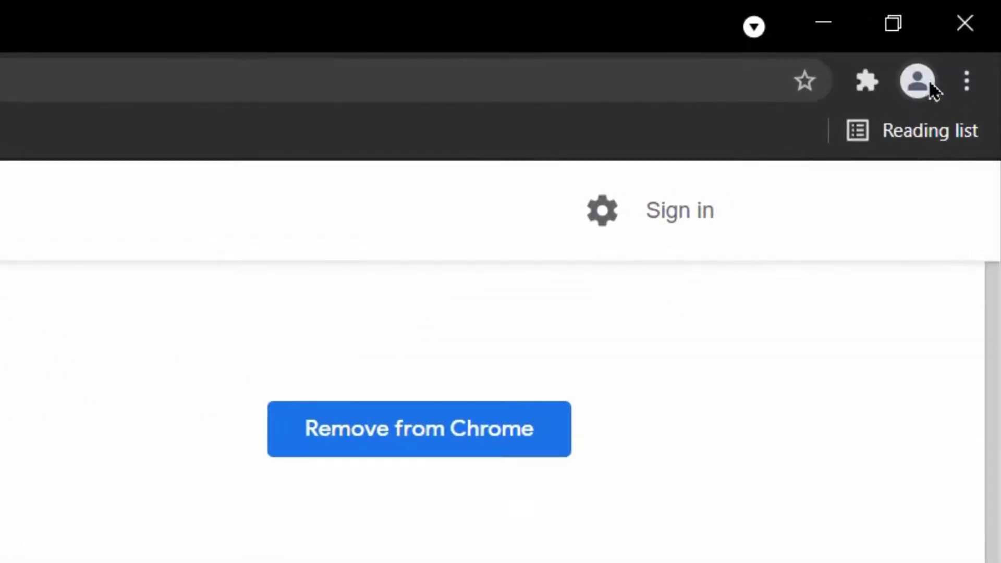
# Switch to the other existing personal Chrome profile and return to the FOR LESSON profile
pyautogui.click(916, 83)
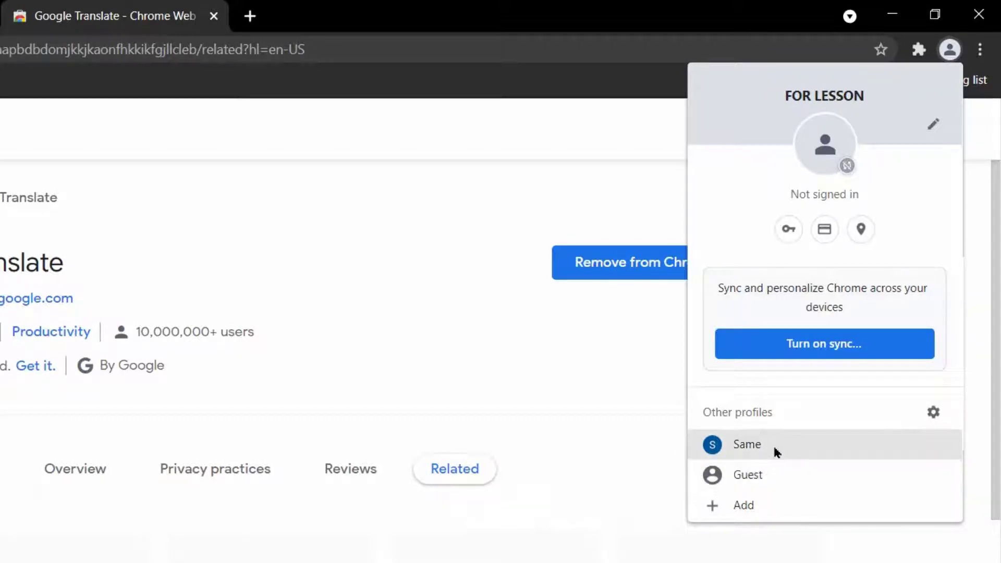
pyautogui.click(756, 444)
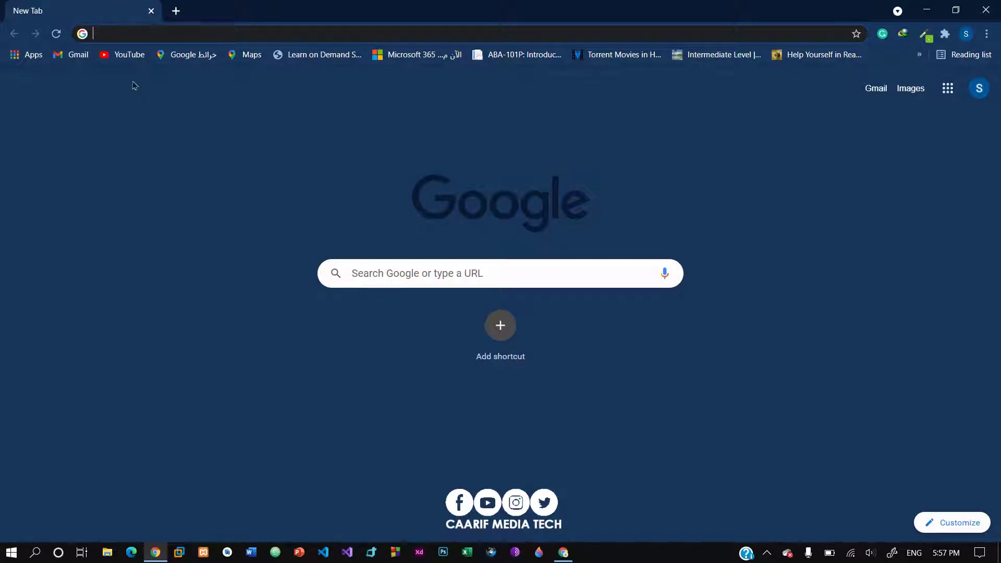
pyautogui.click(969, 33)
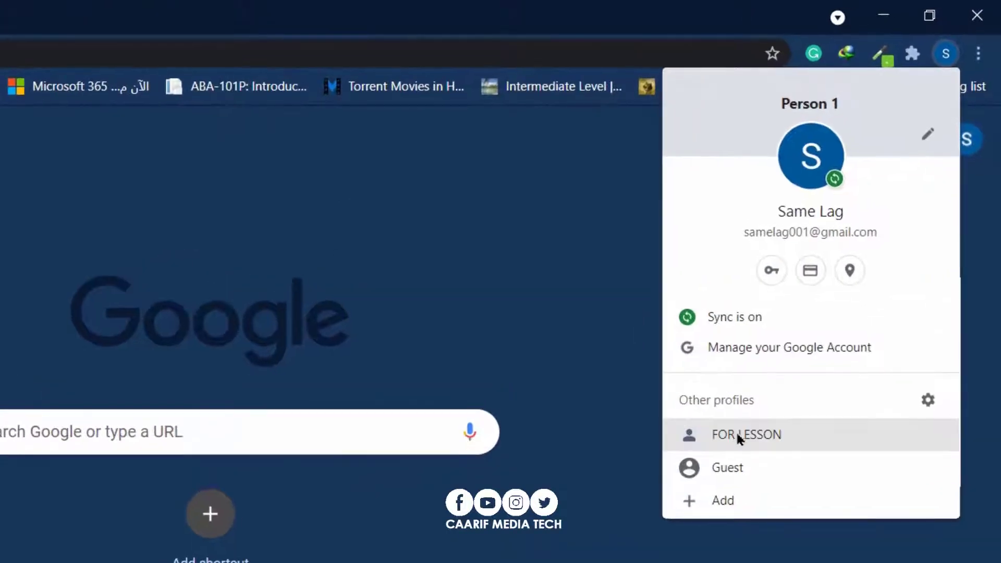
pyautogui.click(737, 435)
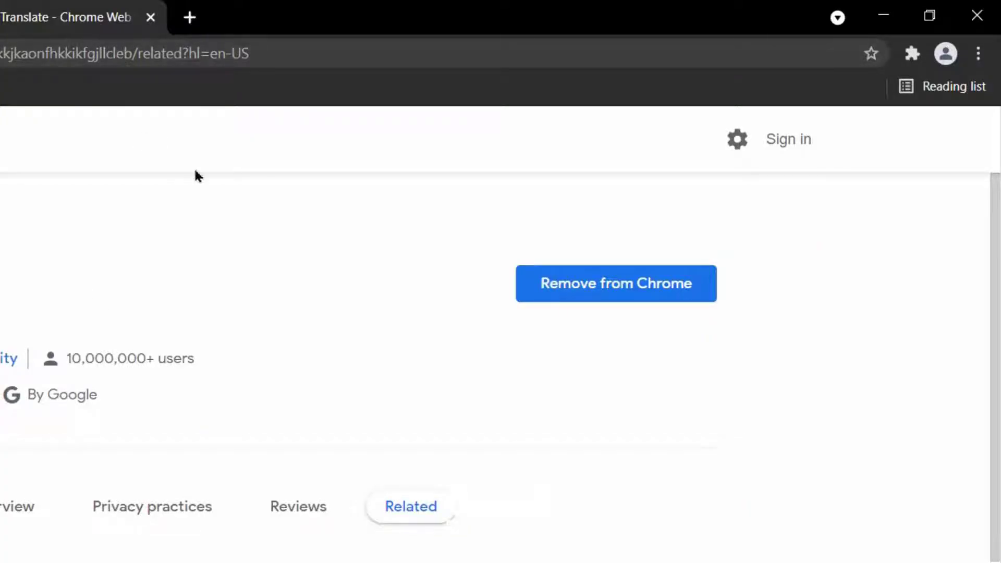
# Add a new Chrome profile named "CAARIF" with the yellow theme color
pyautogui.click(944, 53)
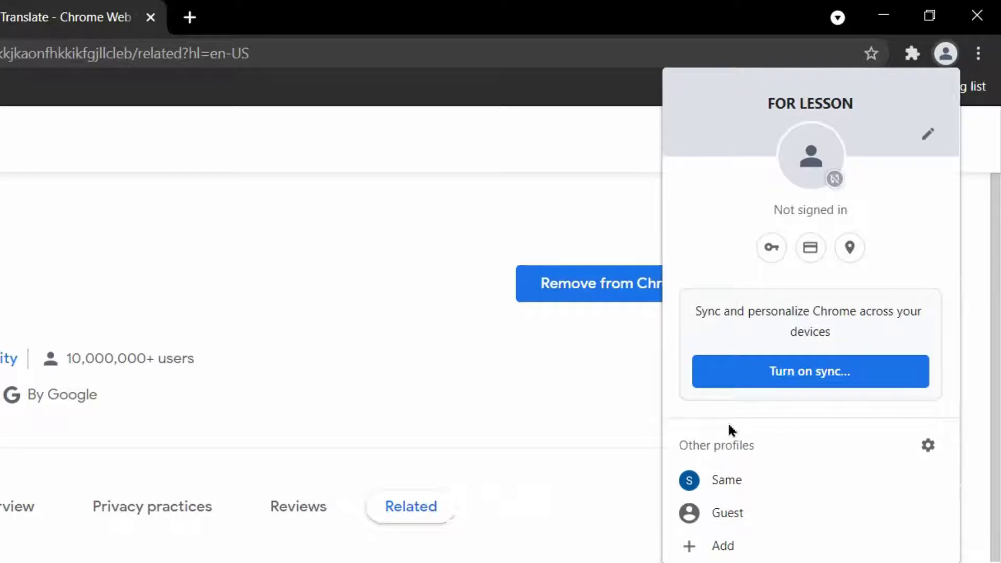
pyautogui.click(723, 546)
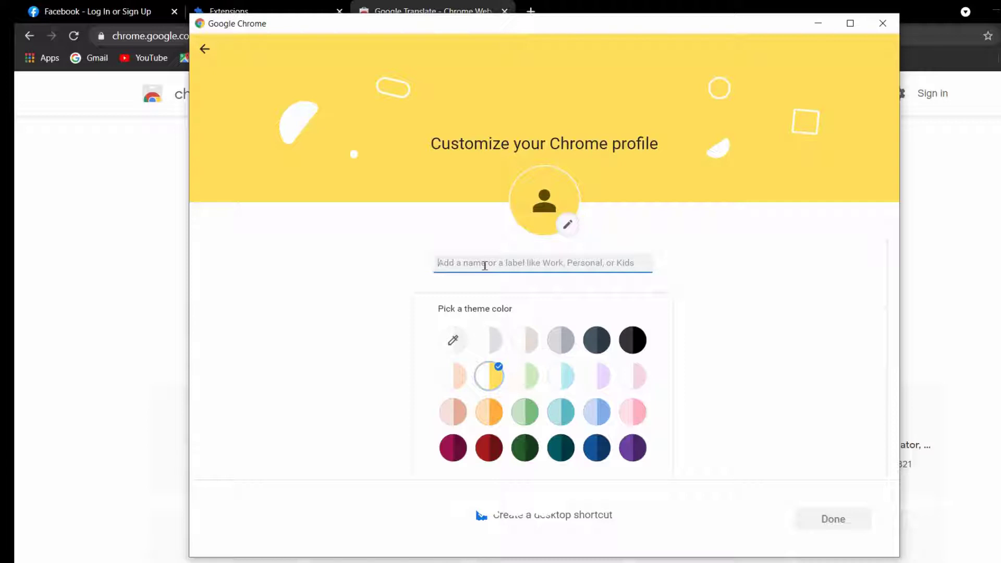
pyautogui.write('CAARIF')
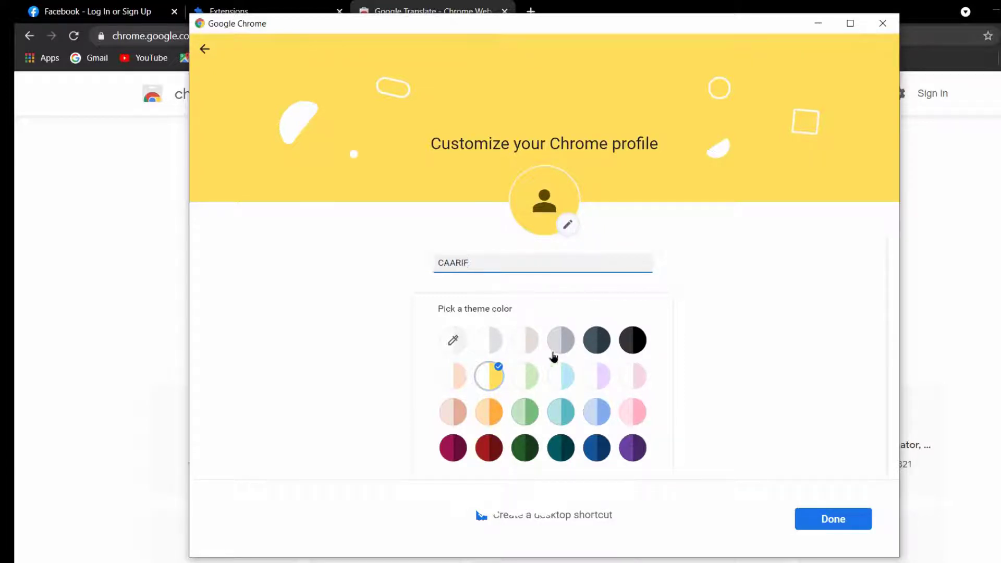
pyautogui.click(837, 525)
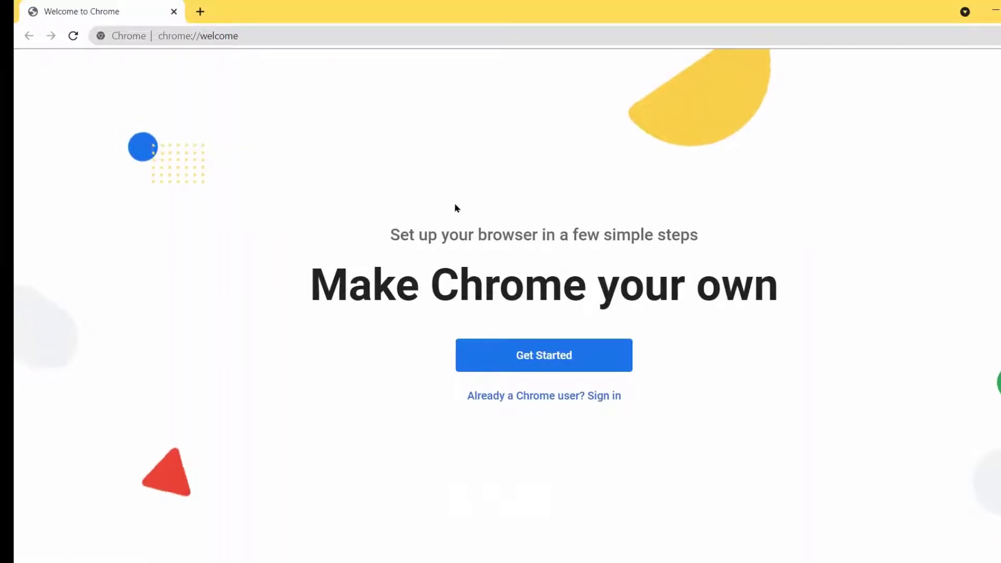
# Set up the new profile with Gmail, YouTube and Maps bookmarks and the Landscape background, and continue to the Chrome sign-in page
pyautogui.click(564, 365)
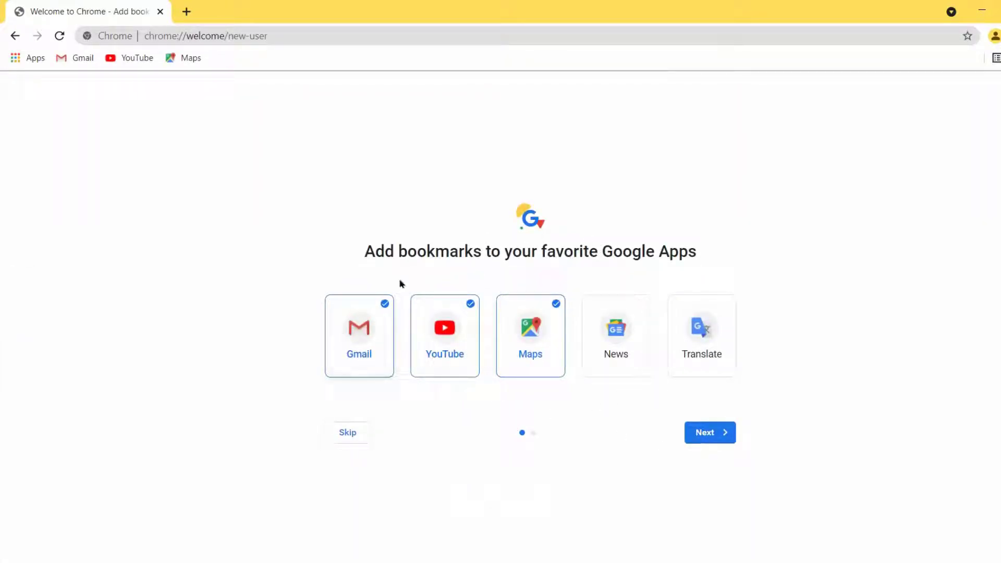
pyautogui.moveTo(367, 253); pyautogui.dragTo(699, 268)
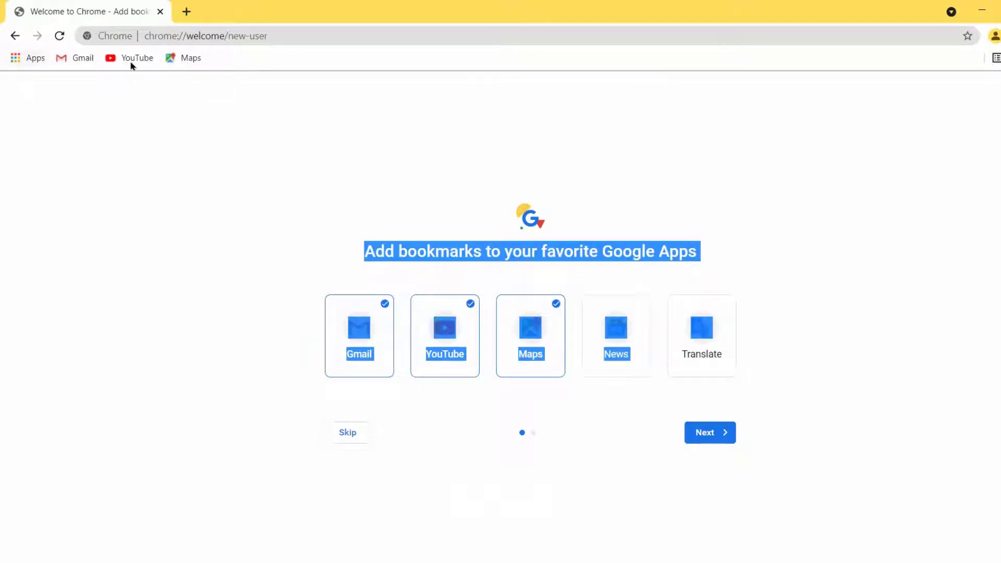
pyautogui.click(704, 437)
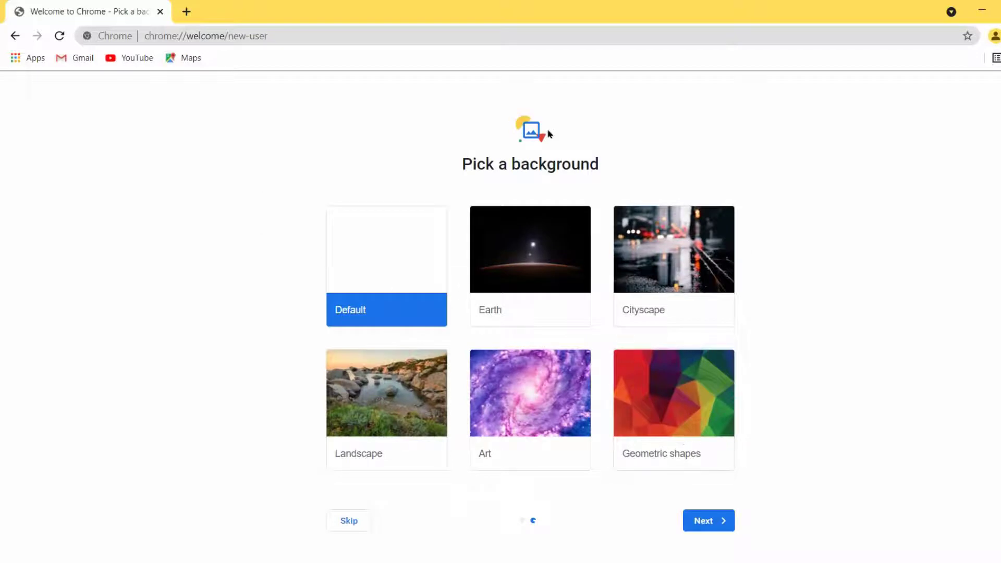
pyautogui.click(376, 373)
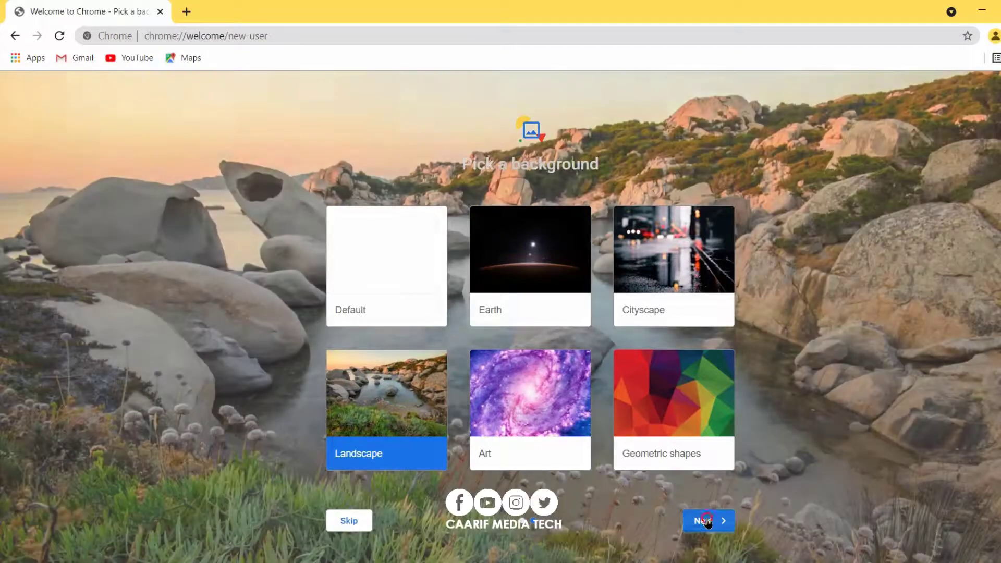
pyautogui.click(705, 520)
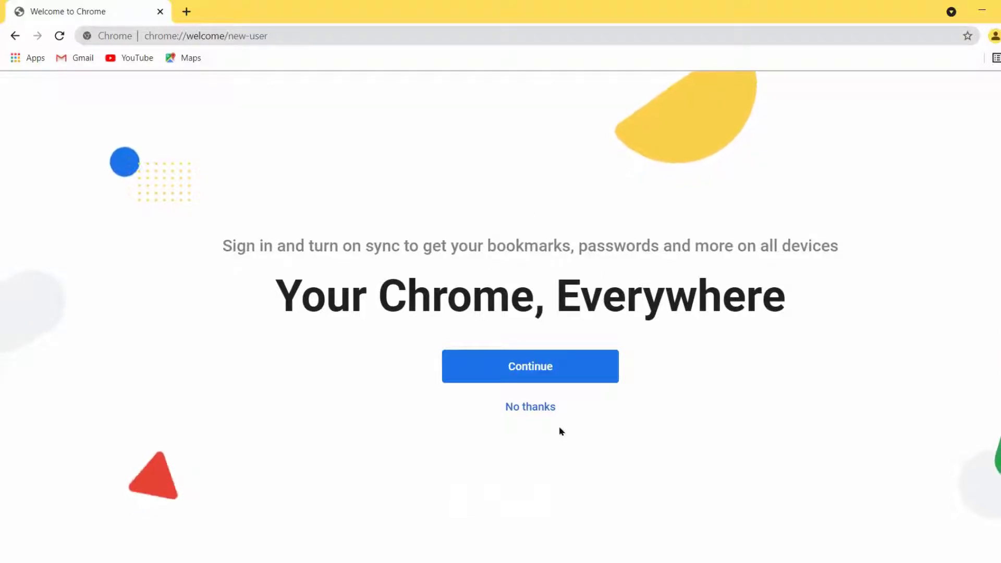
pyautogui.click(517, 373)
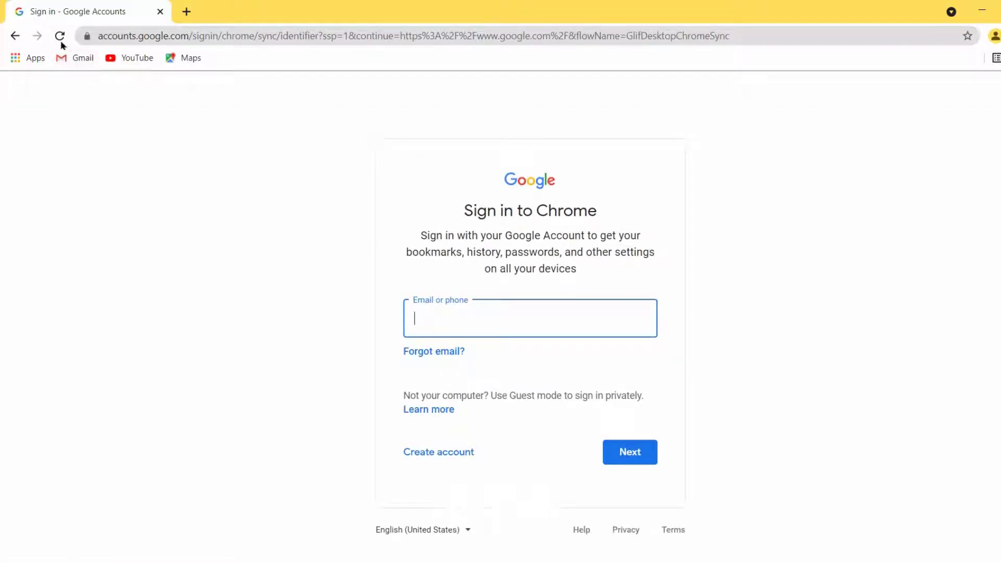
# In a new tab, go to Chrome's appearance settings and open the Web Store themes gallery from the Theme setting
pyautogui.click(186, 11)
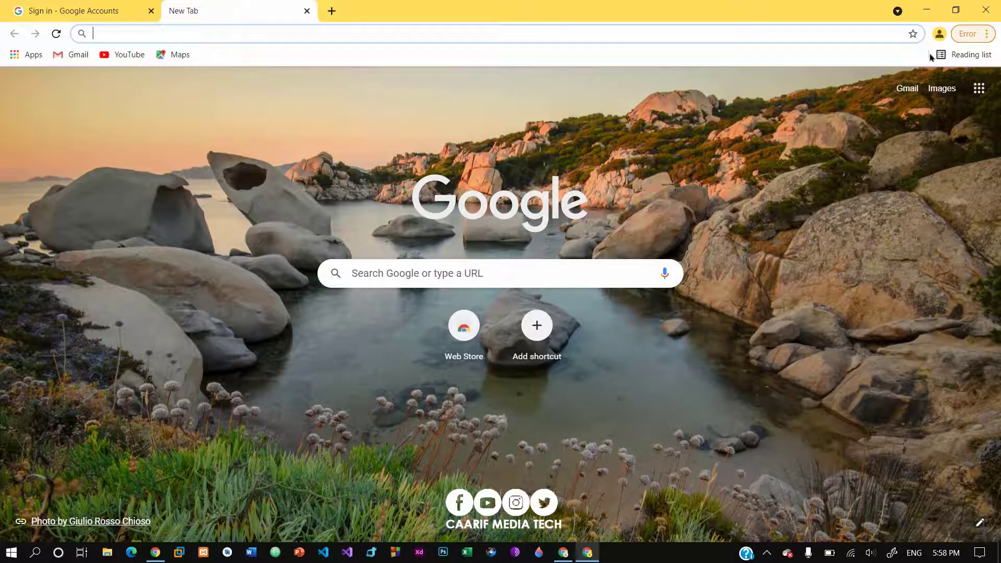
pyautogui.click(939, 35)
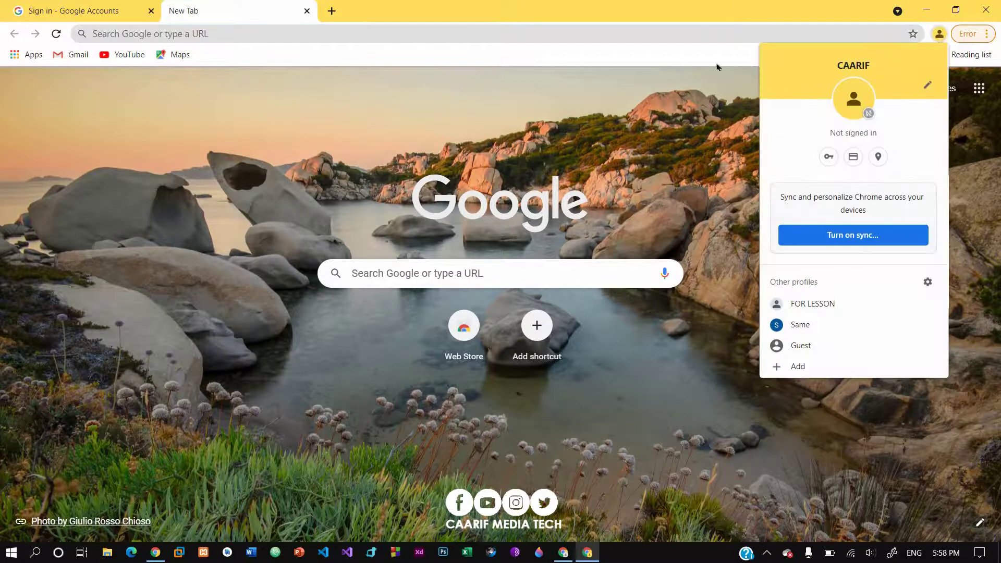
pyautogui.click(986, 34)
pyautogui.click(782, 308)
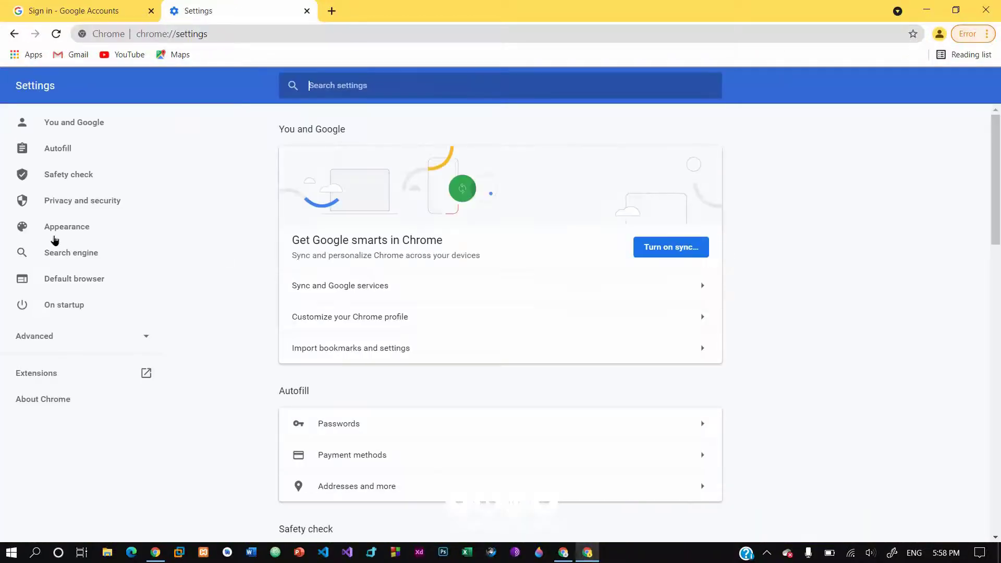
pyautogui.click(84, 229)
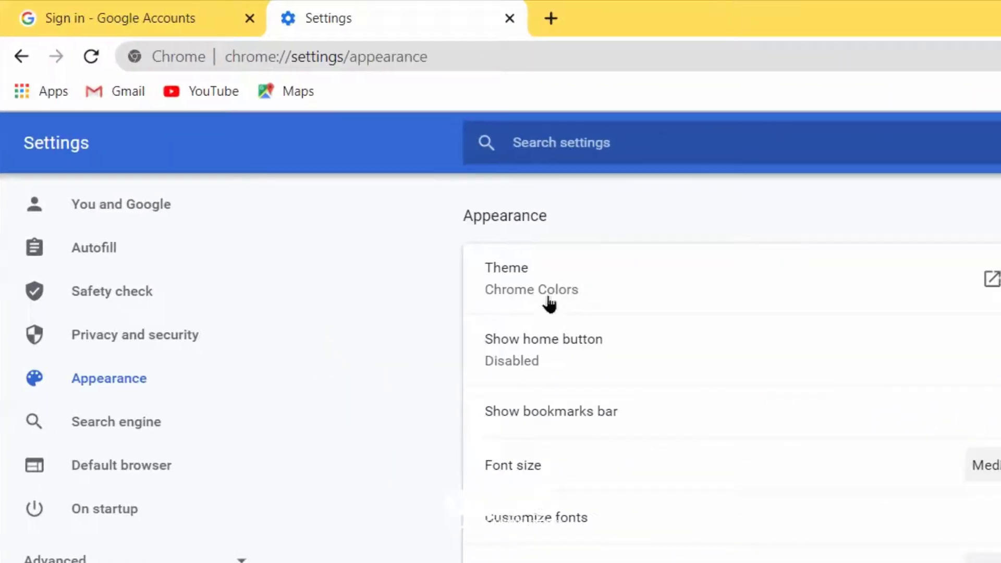
pyautogui.click(310, 285)
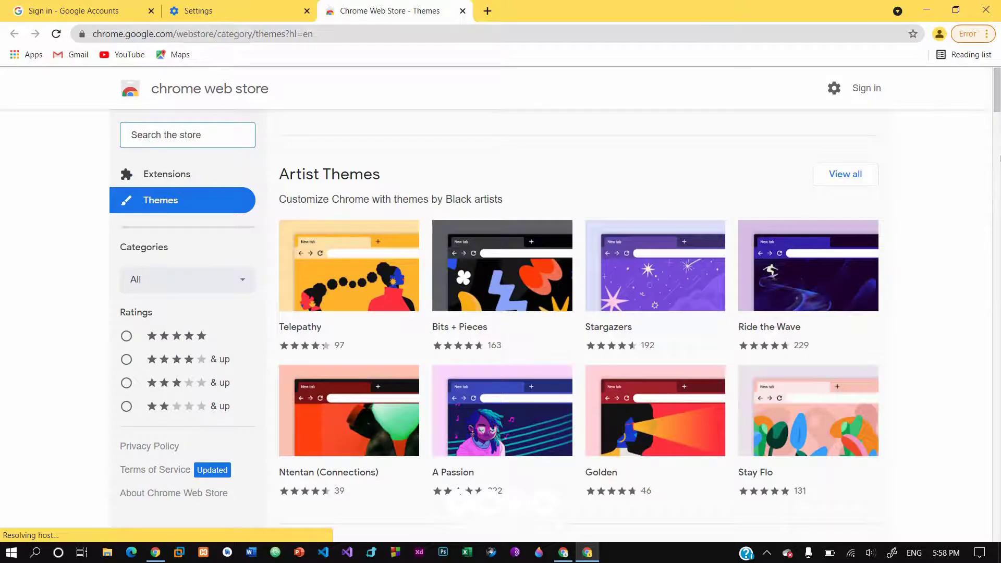
# Browse the theme gallery to the Space Exploration collection and install the "Earth and Moon" theme
pyautogui.scroll(-14, 996, 162)
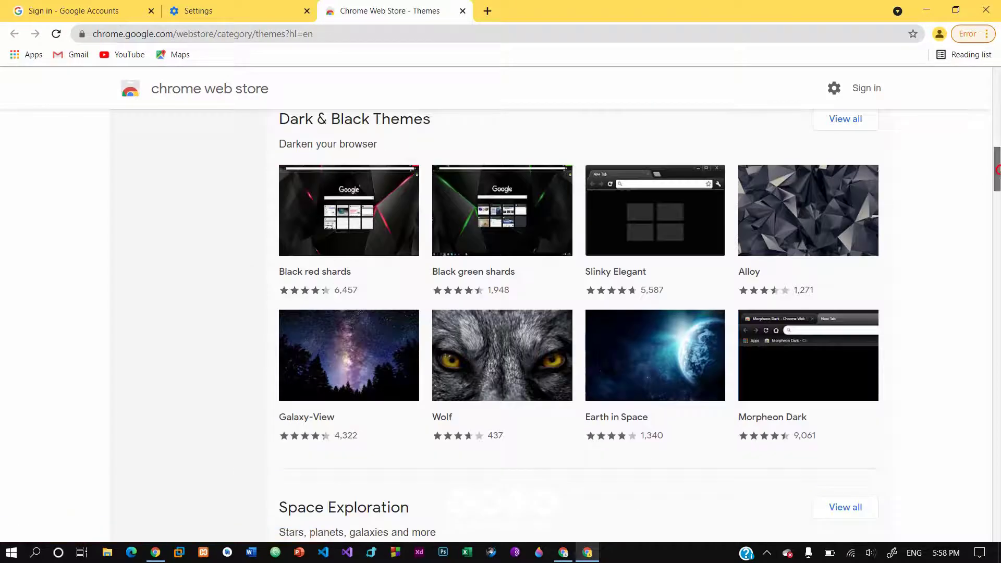
pyautogui.moveTo(997, 170); pyautogui.dragTo(976, 78)
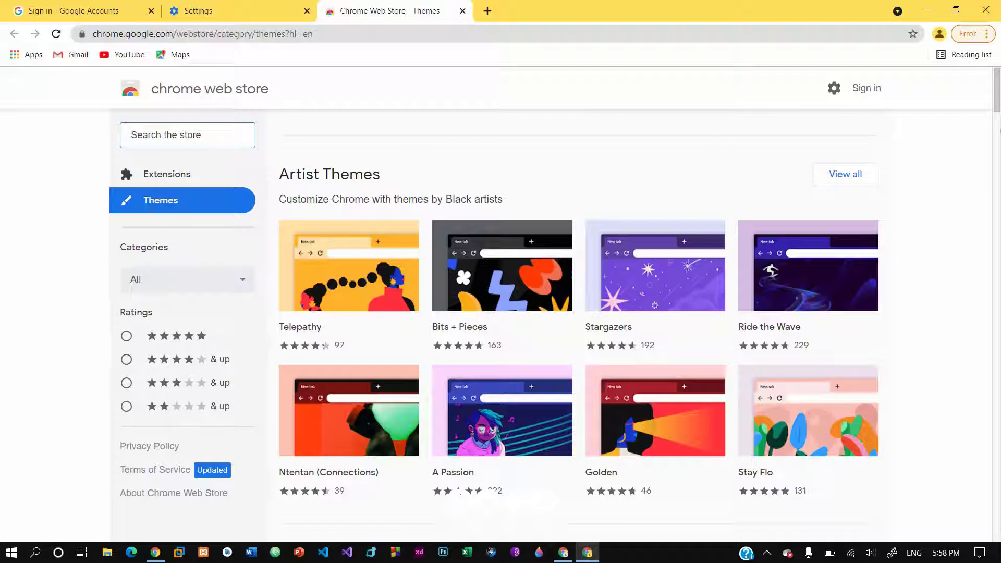
pyautogui.moveTo(996, 93); pyautogui.dragTo(996, 174)
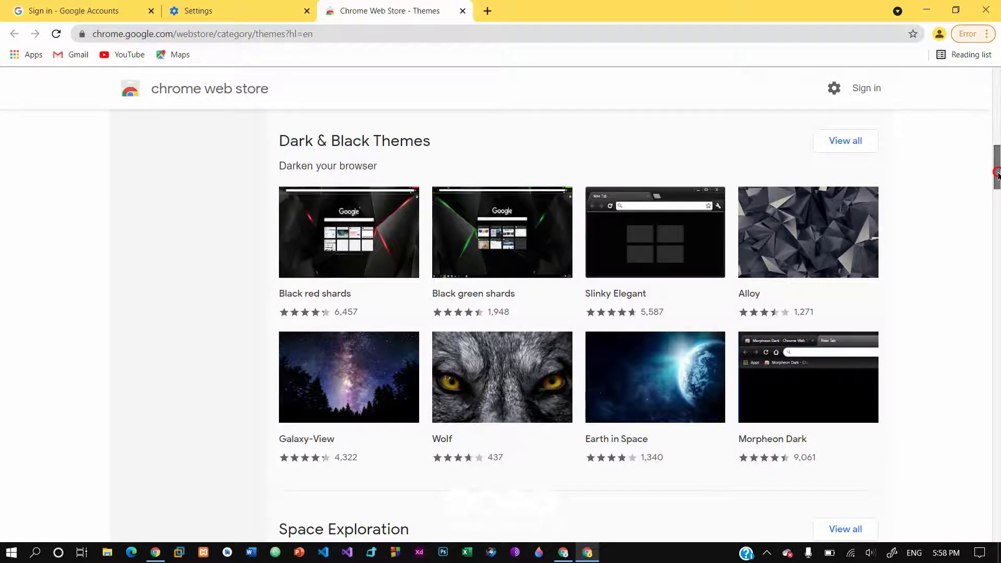
pyautogui.moveTo(996, 174); pyautogui.dragTo(997, 211)
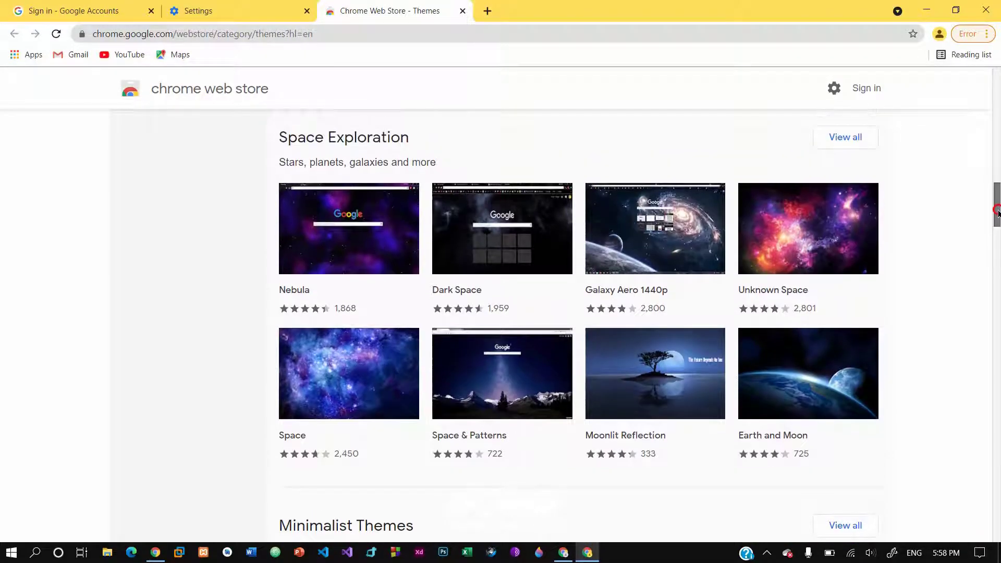
pyautogui.click(793, 397)
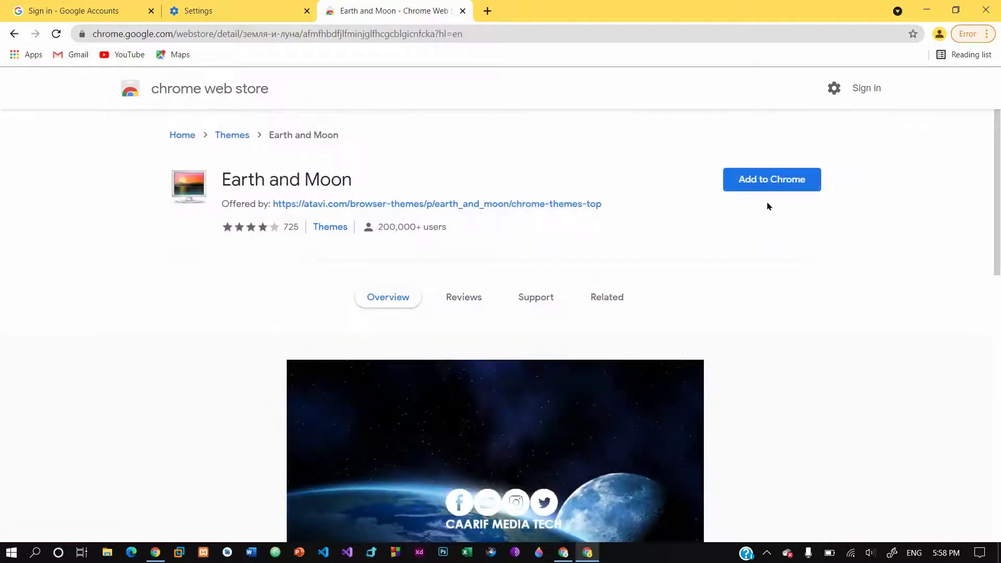
pyautogui.click(754, 189)
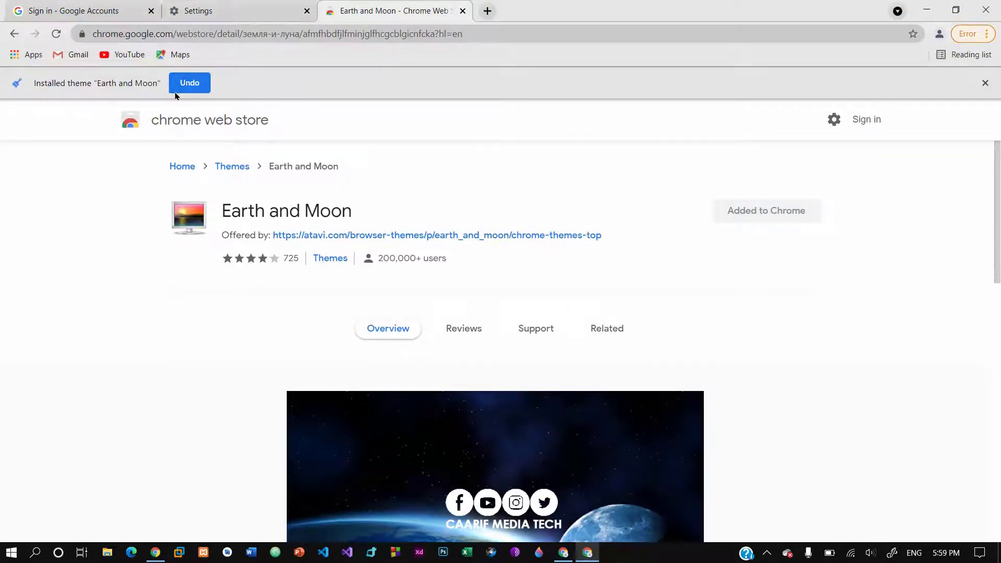
# Check the installed theme on a new tab, revisit Settings, and browse the Web Store themes down to the world landscapes collection
pyautogui.click(487, 11)
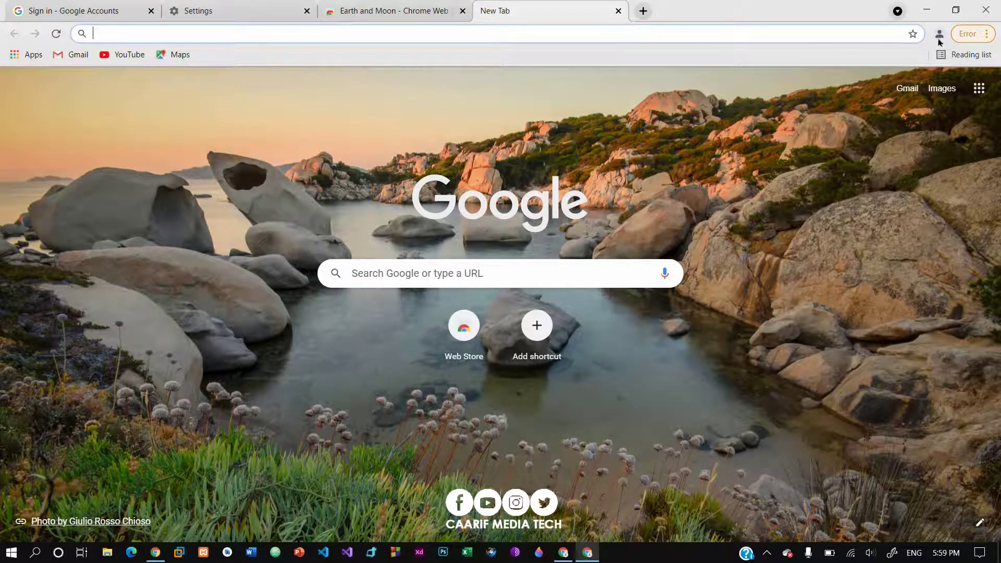
pyautogui.click(984, 35)
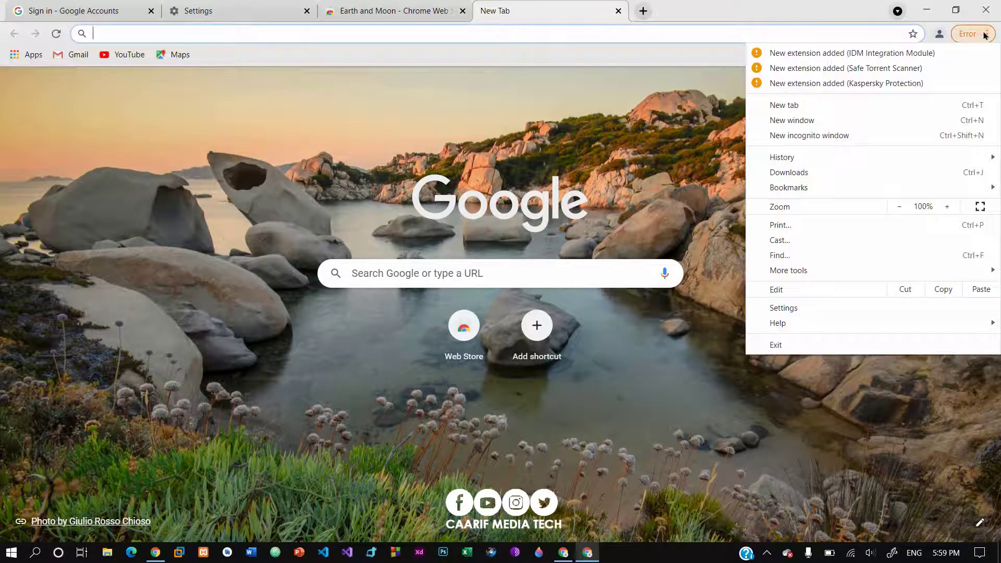
pyautogui.click(808, 302)
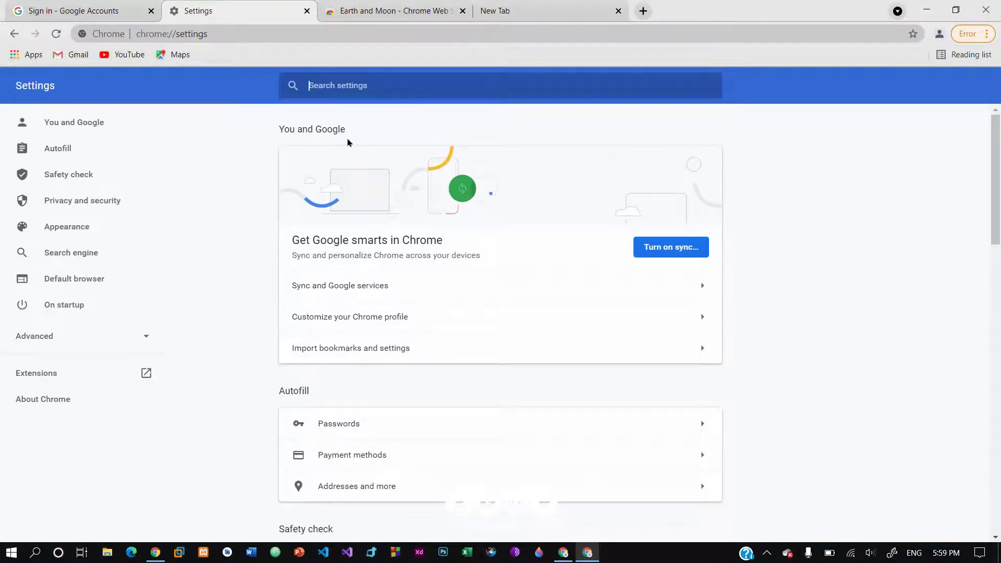
pyautogui.click(406, 5)
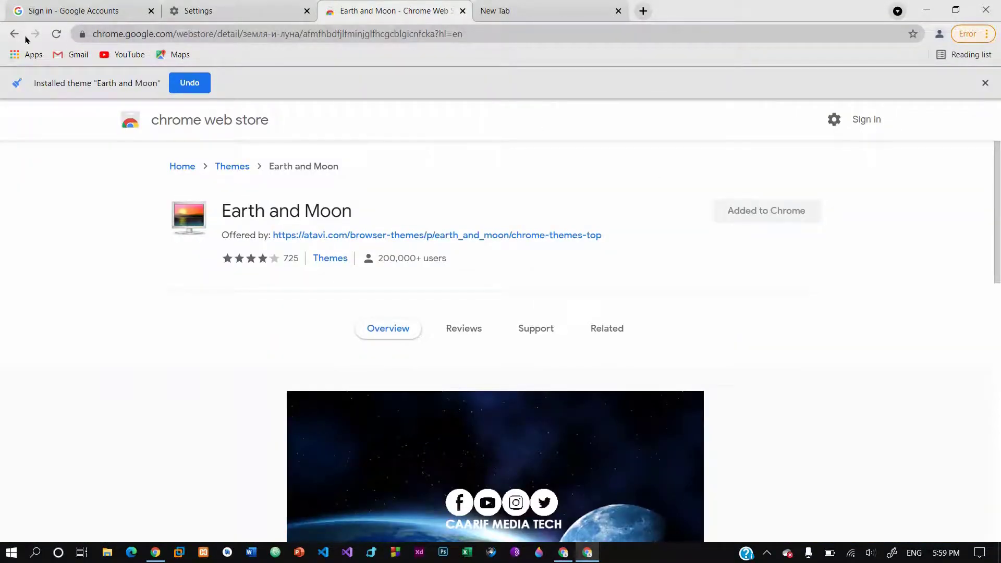
pyautogui.hotkey('alt', 'Left')
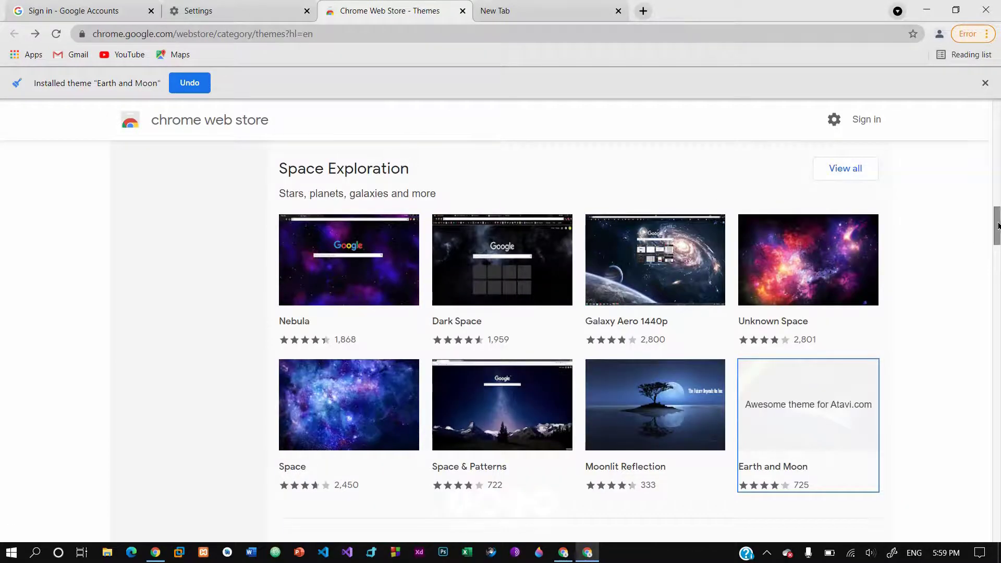
pyautogui.scroll(-15, 989, 284)
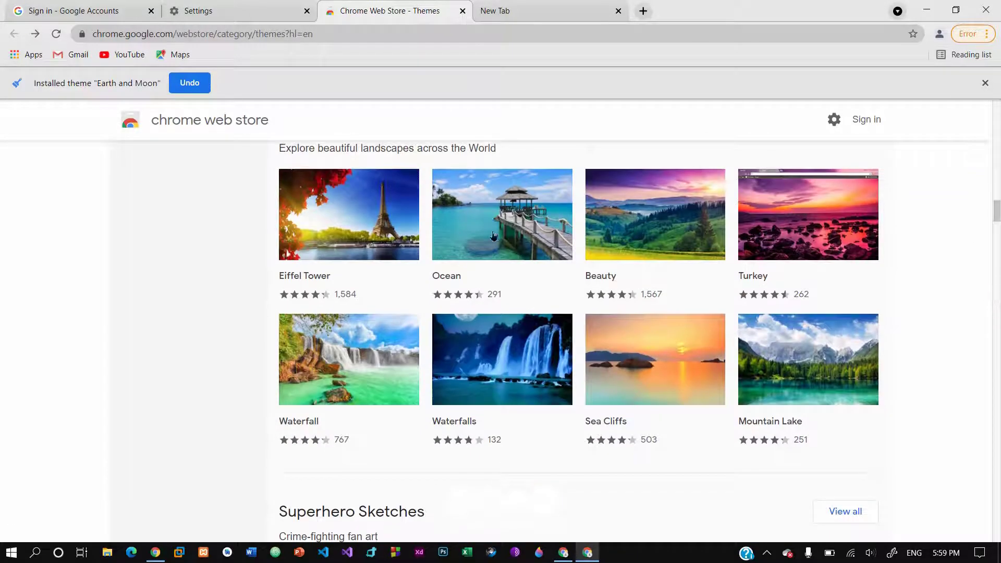
# Customize the new tab page with the purple rocky seashore image from the Landscapes background collection
pyautogui.click(508, 8)
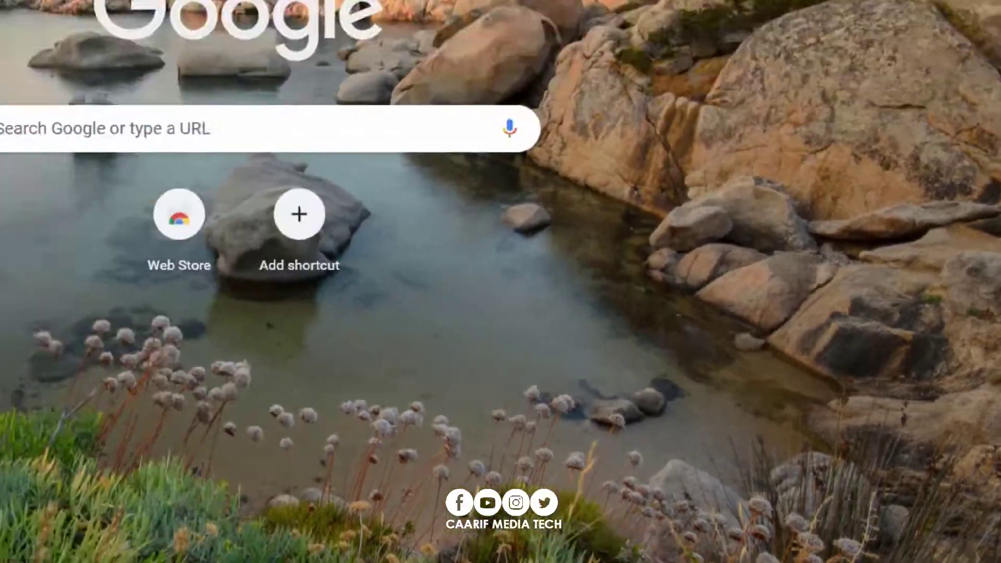
pyautogui.click(954, 473)
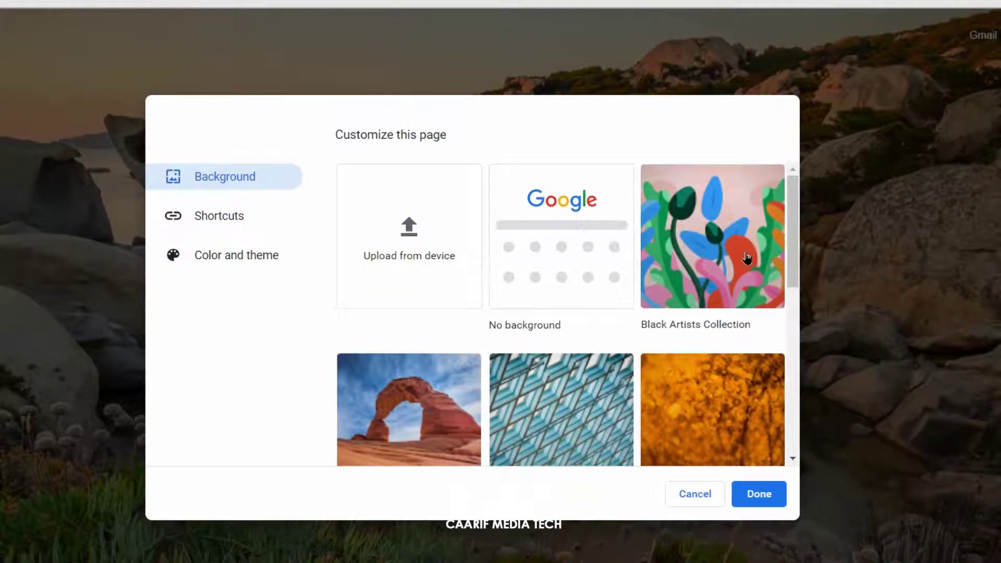
pyautogui.click(233, 267)
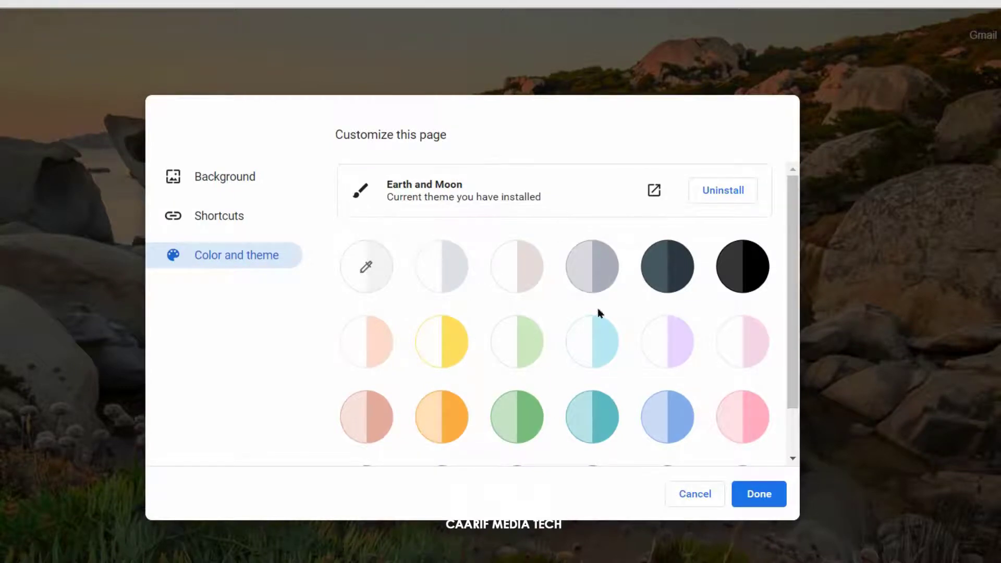
pyautogui.click(200, 191)
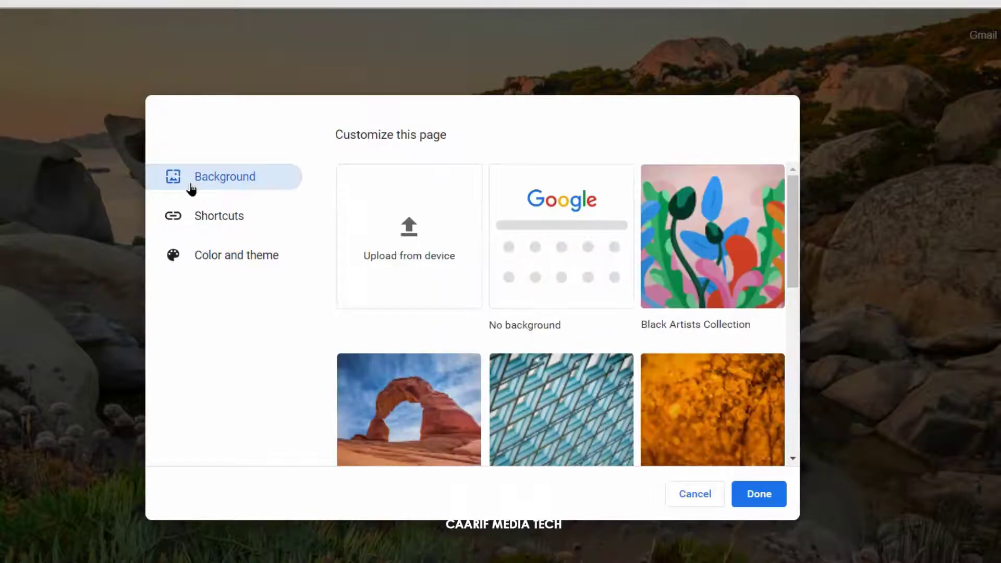
pyautogui.moveTo(790, 252); pyautogui.dragTo(811, 326)
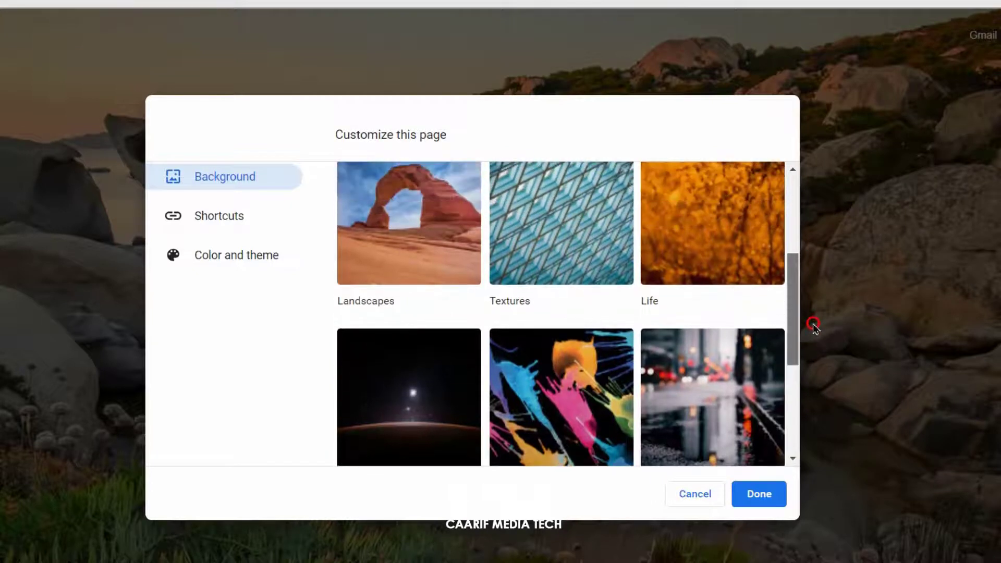
pyautogui.click(398, 261)
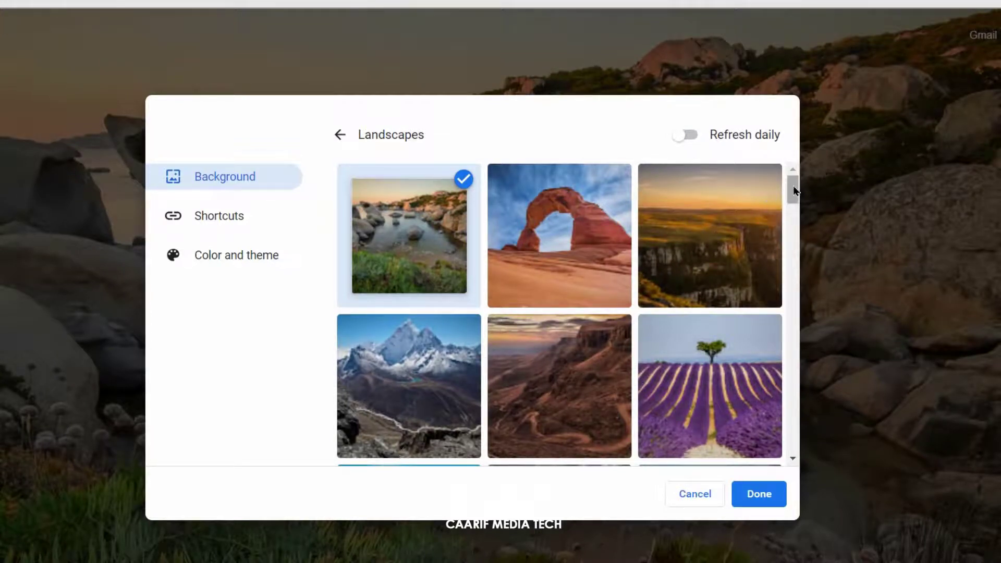
pyautogui.moveTo(794, 191); pyautogui.dragTo(793, 272)
pyautogui.click(691, 281)
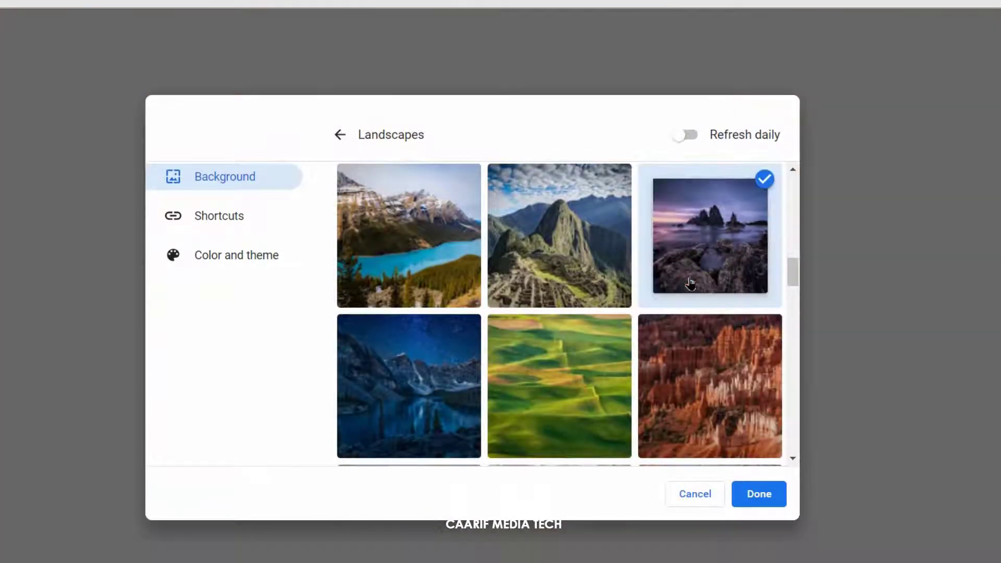
pyautogui.click(762, 500)
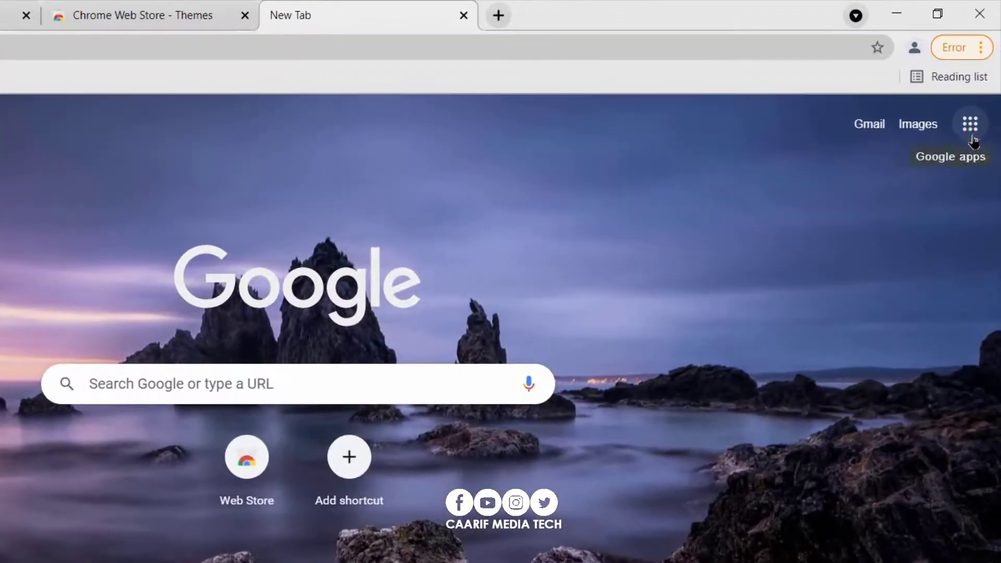
# Look through the full list of Google apps, open the page with more Google products, and return to the new tab page
pyautogui.click(979, 89)
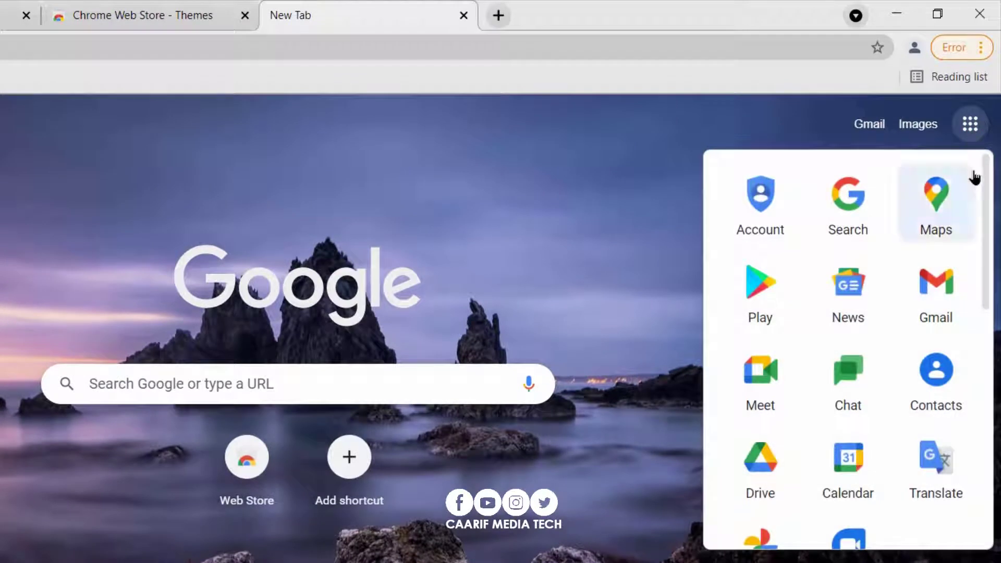
pyautogui.moveTo(987, 205); pyautogui.dragTo(994, 485)
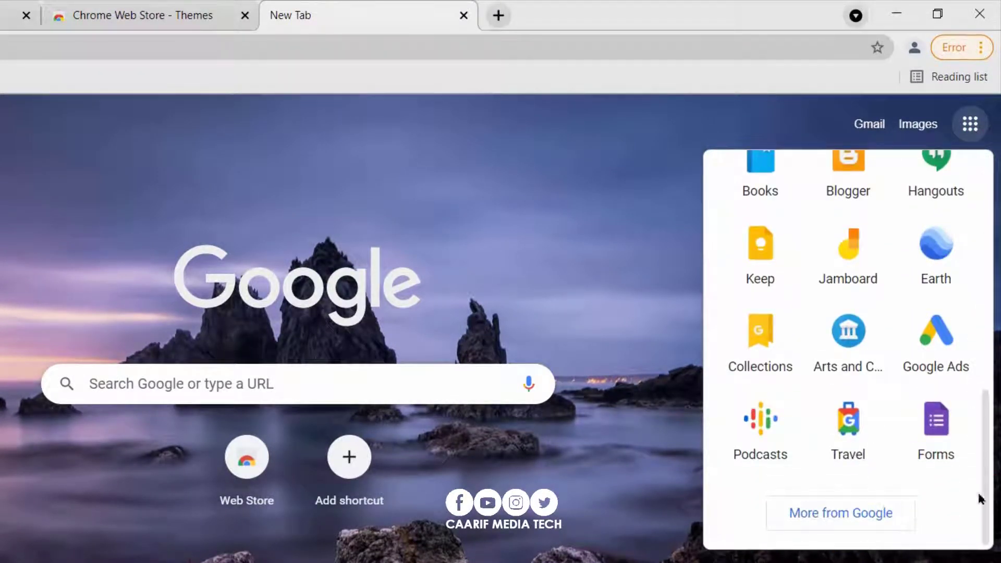
pyautogui.click(820, 514)
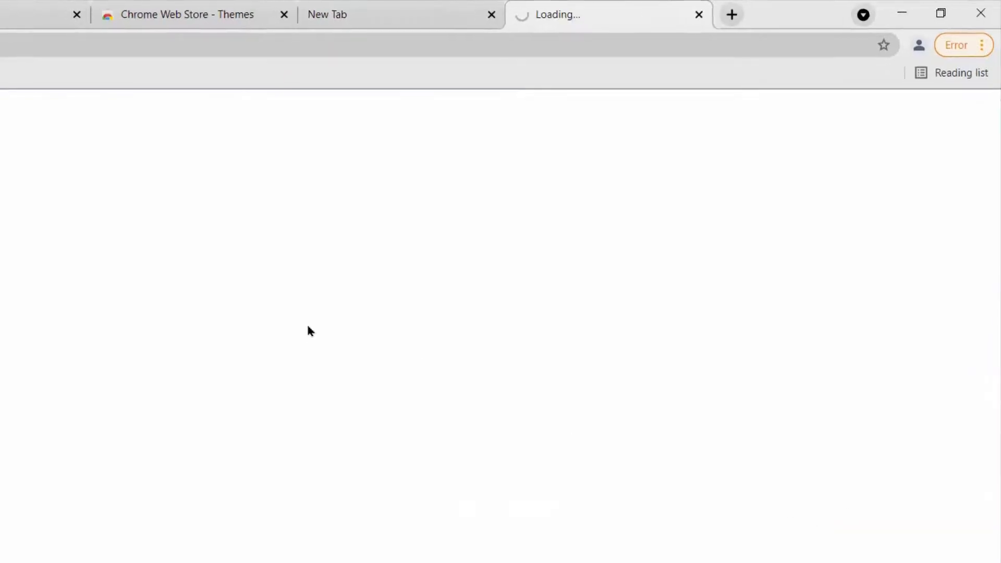
pyautogui.click(460, 11)
pyautogui.click(574, 8)
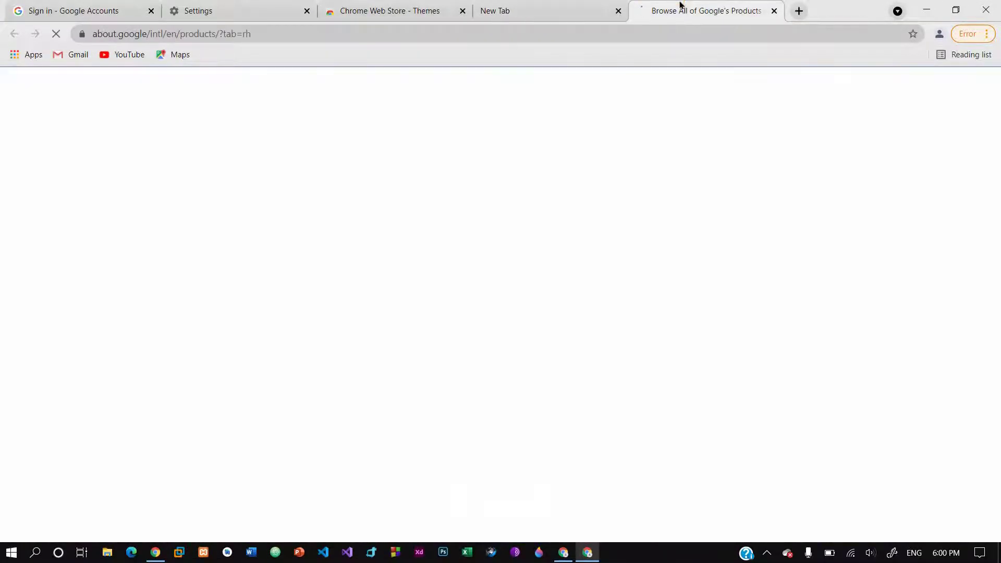
pyautogui.click(557, 7)
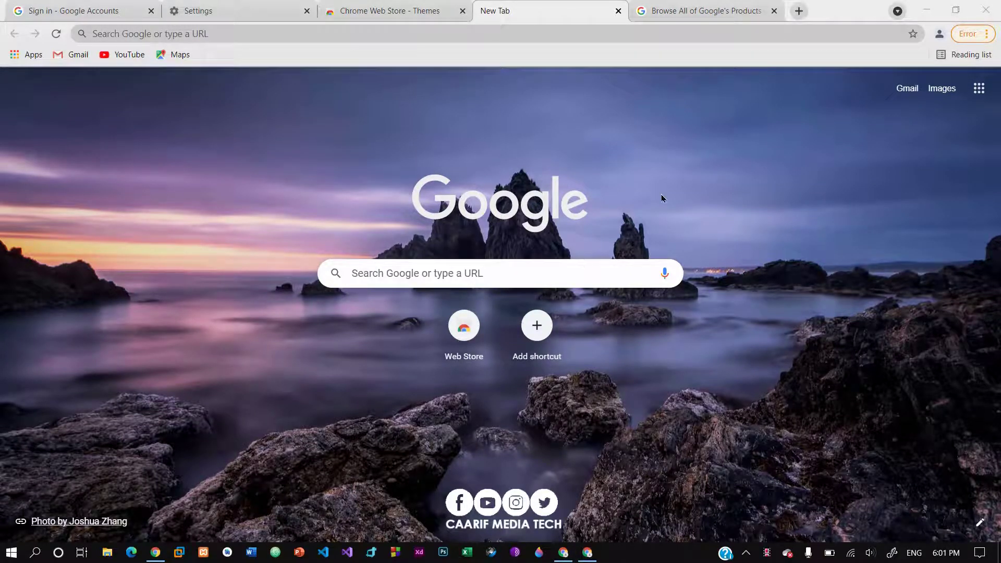
# Close the open Chrome windows of all three profiles
pyautogui.click(985, 9)
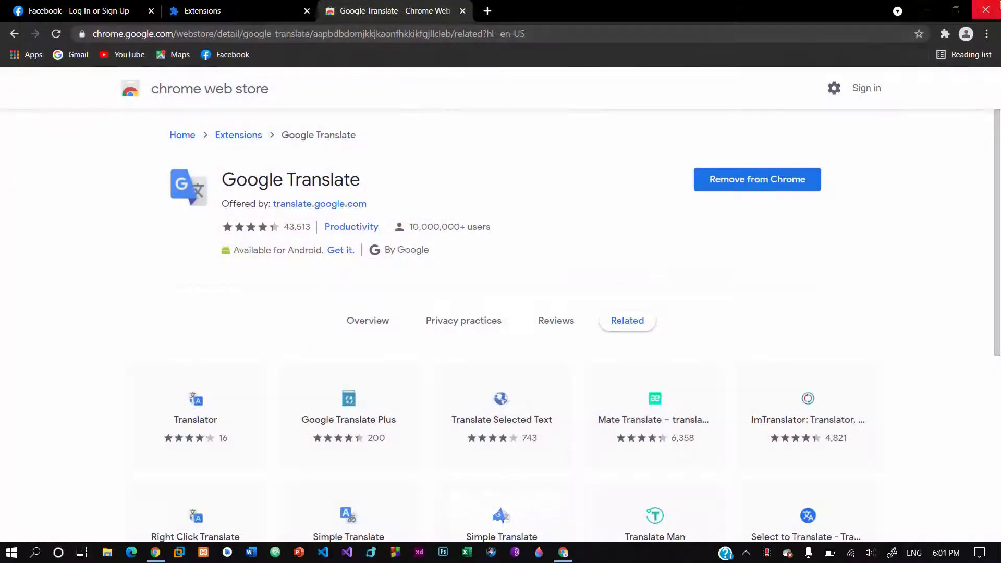
pyautogui.click(985, 9)
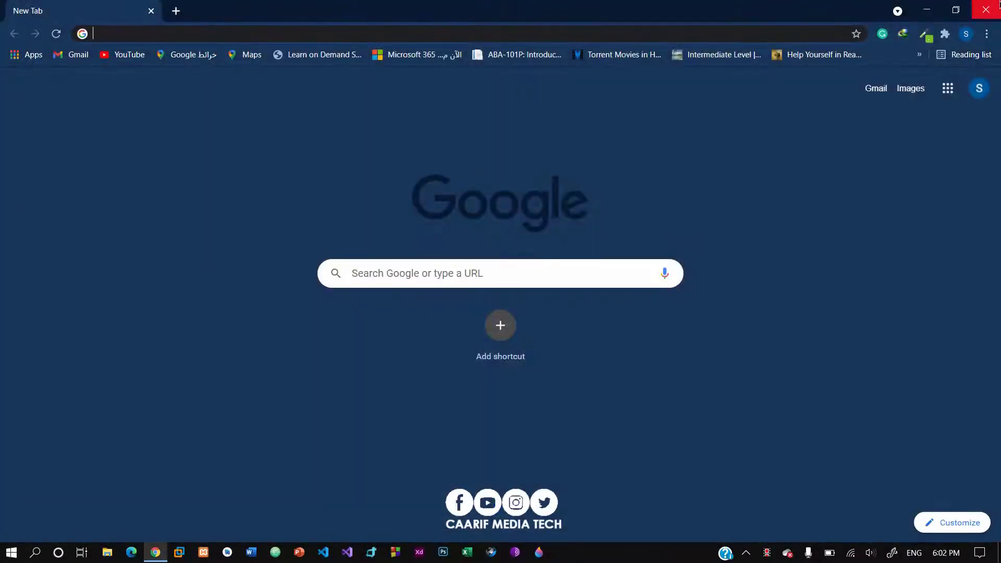
pyautogui.click(999, 4)
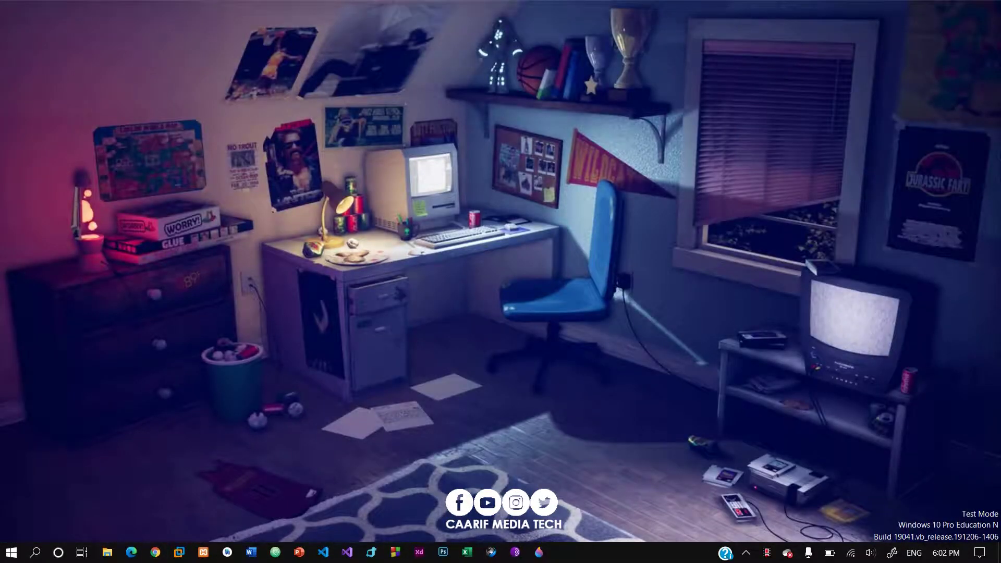
# Launch Chrome to its profile chooser and delete the CAARIF profile together with its browsing data
pyautogui.click(155, 552)
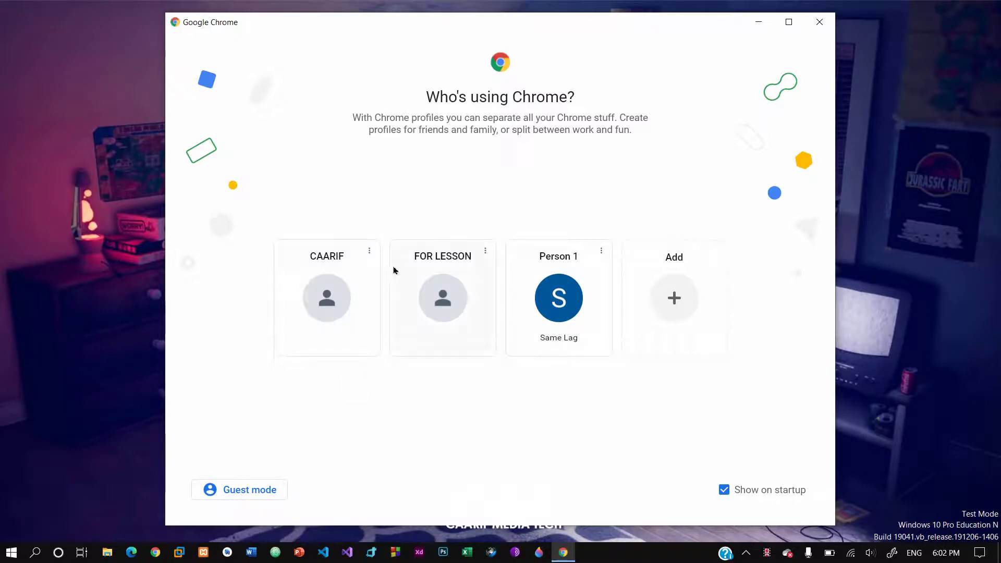
pyautogui.click(371, 252)
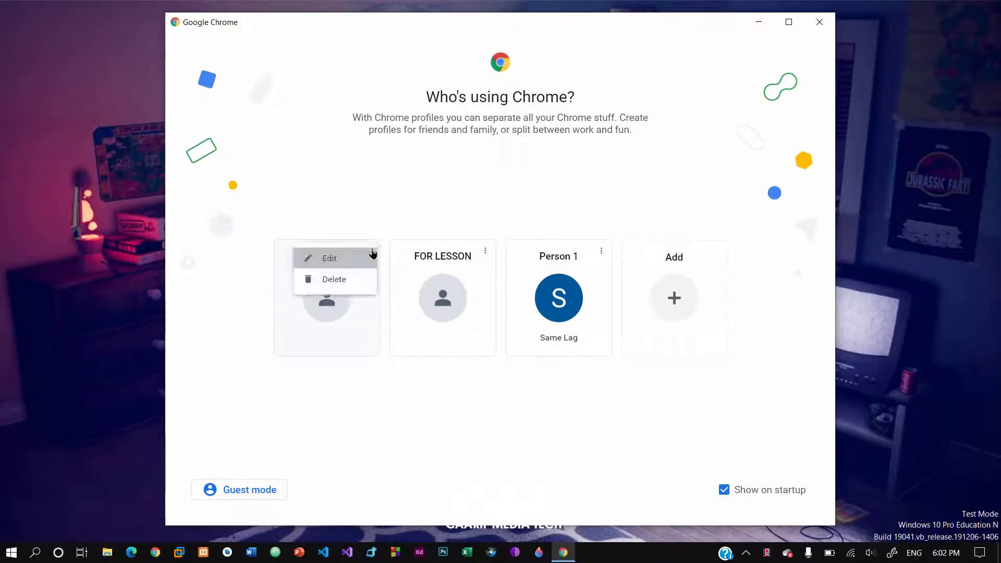
pyautogui.click(353, 277)
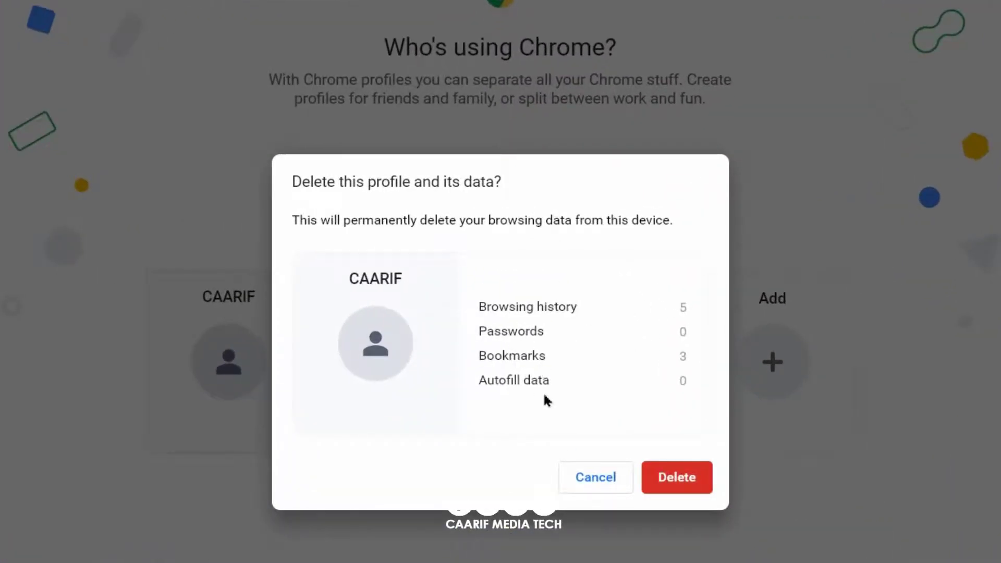
pyautogui.click(678, 480)
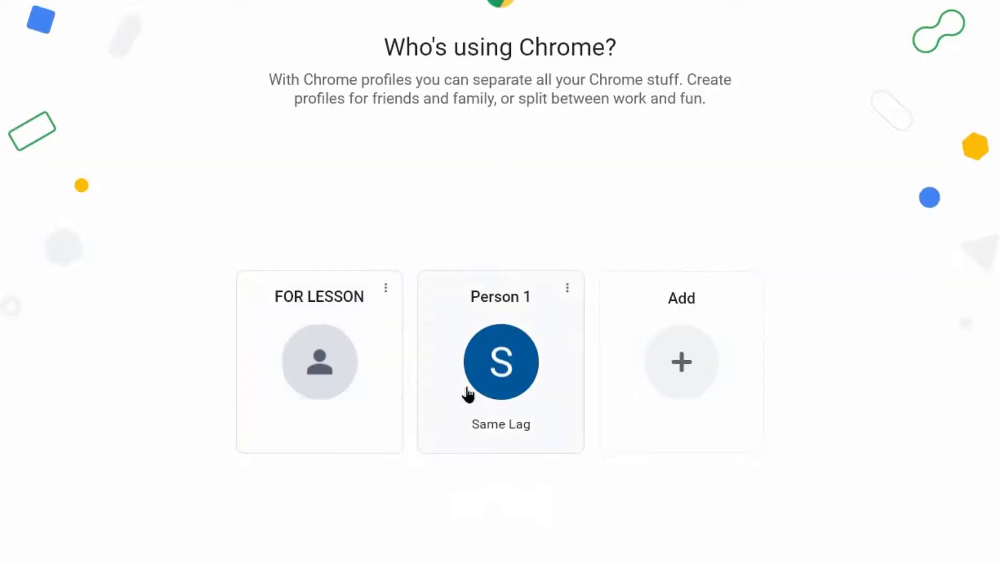
# Review the FOR LESSON profile's stored data, delete that profile, and close the profile chooser
pyautogui.click(385, 289)
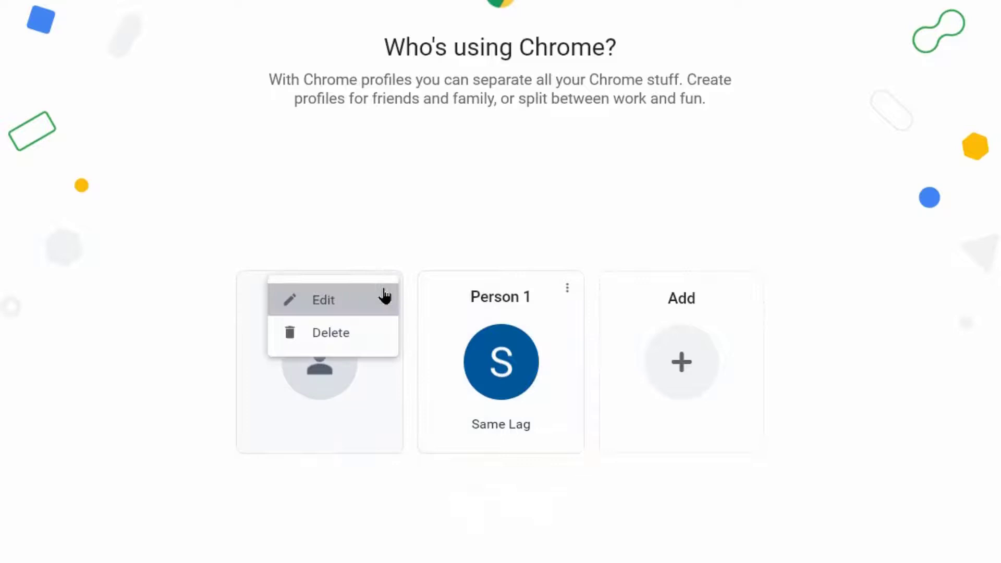
pyautogui.click(371, 346)
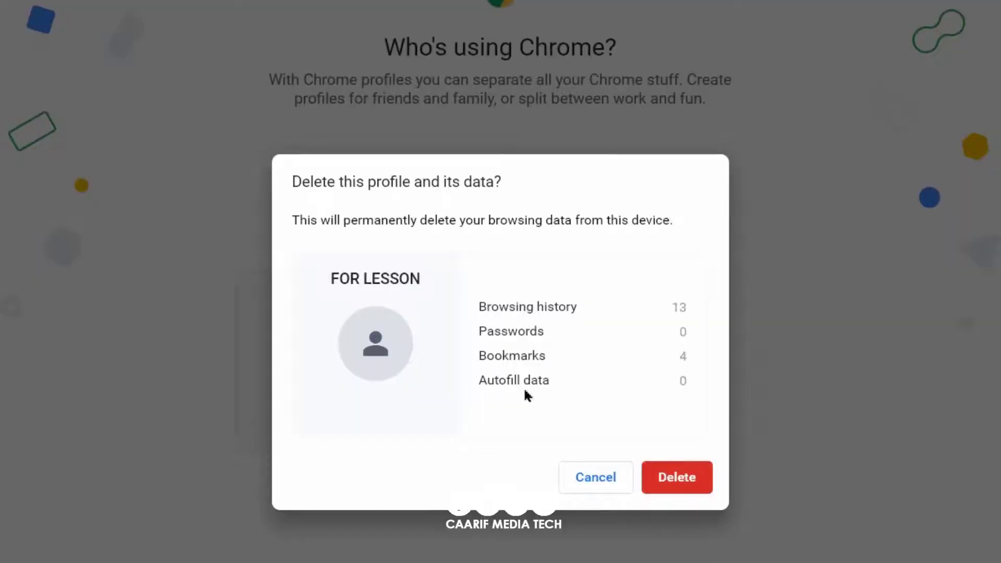
pyautogui.moveTo(480, 306); pyautogui.dragTo(697, 312)
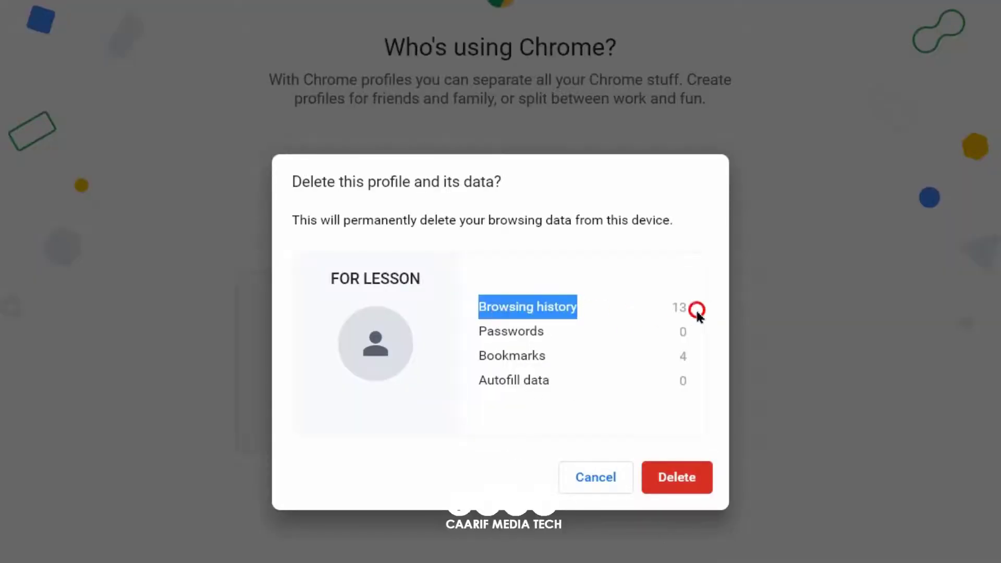
pyautogui.click(592, 376)
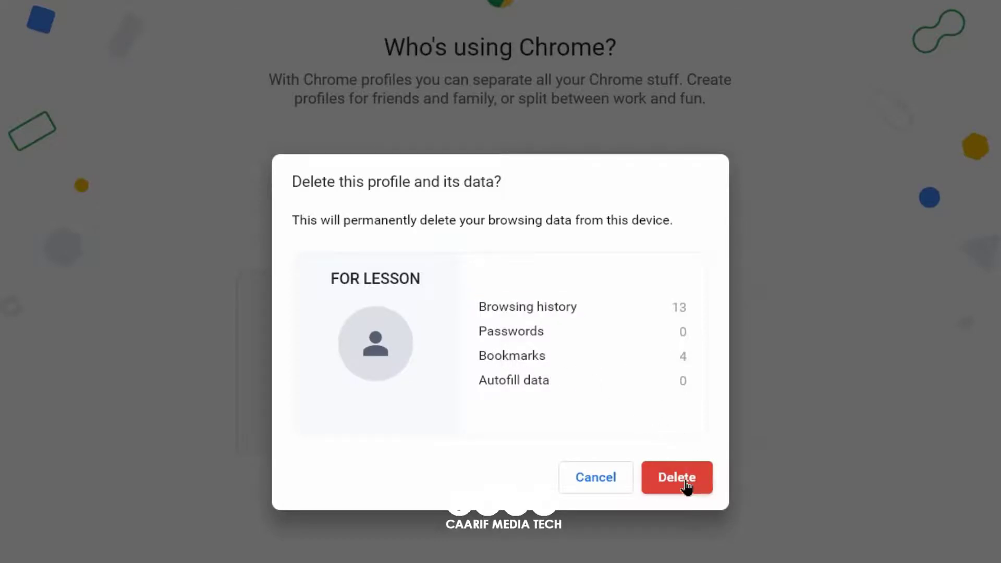
pyautogui.click(662, 491)
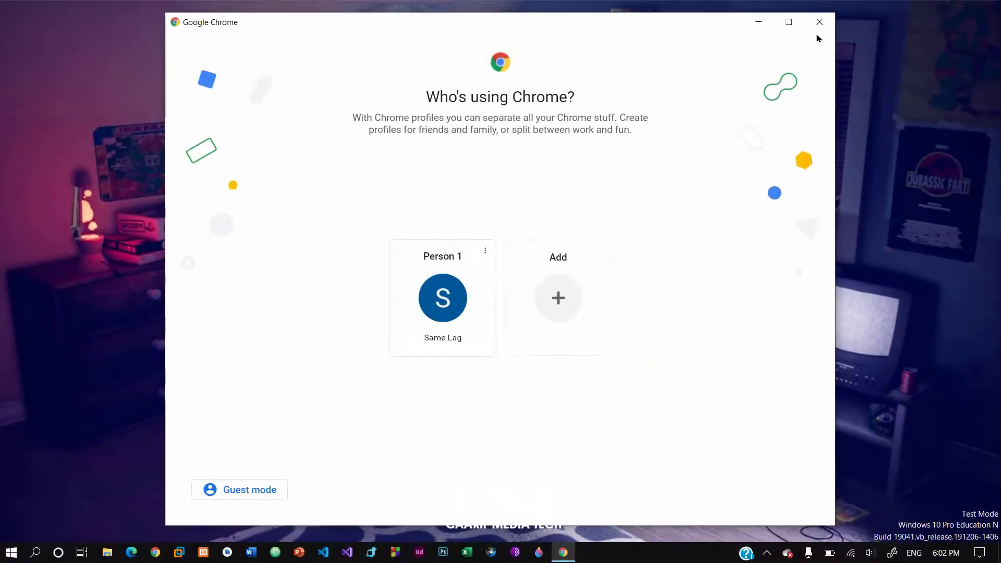
pyautogui.click(820, 23)
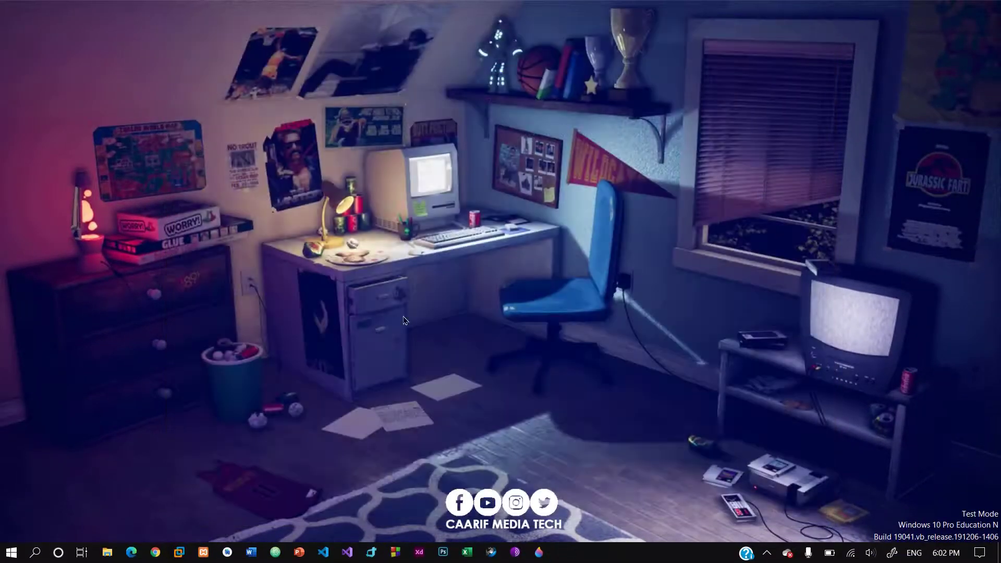
# Reopen Chrome with the remaining profile and check which other profiles it offers
pyautogui.click(155, 552)
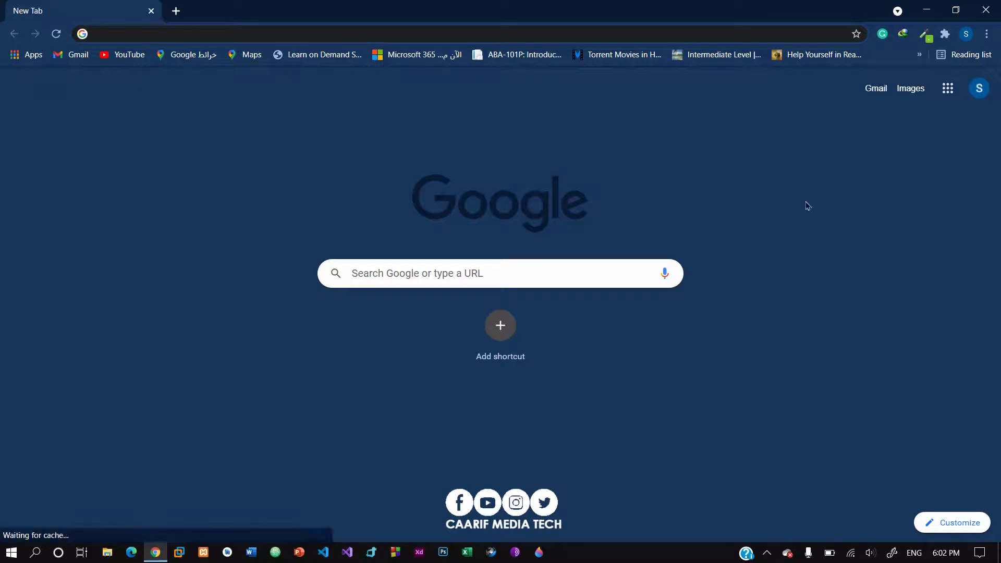
pyautogui.click(966, 38)
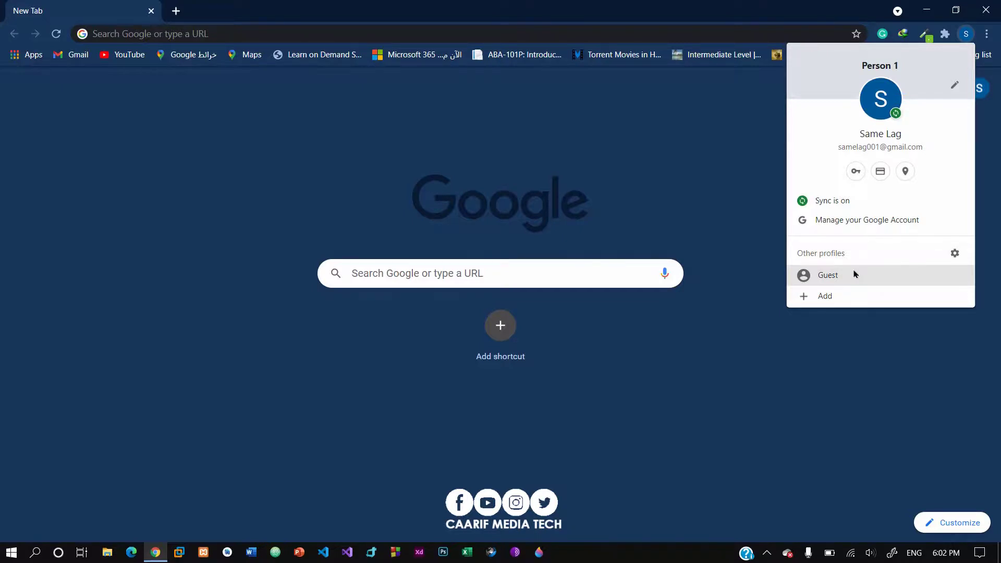
pyautogui.click(611, 205)
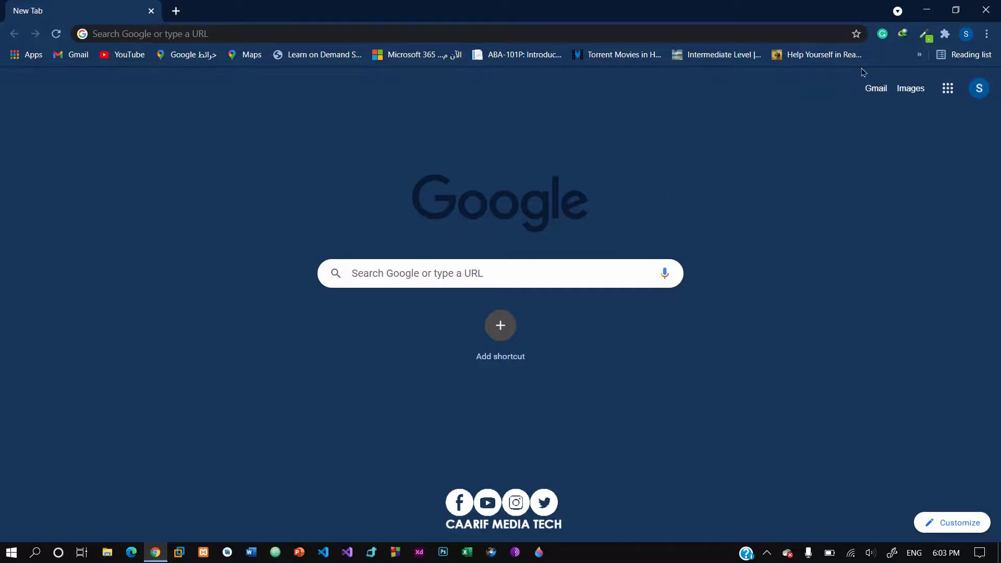
# Open a Guest window to read its browsing privacy notice, and close the Guest session
pyautogui.click(965, 36)
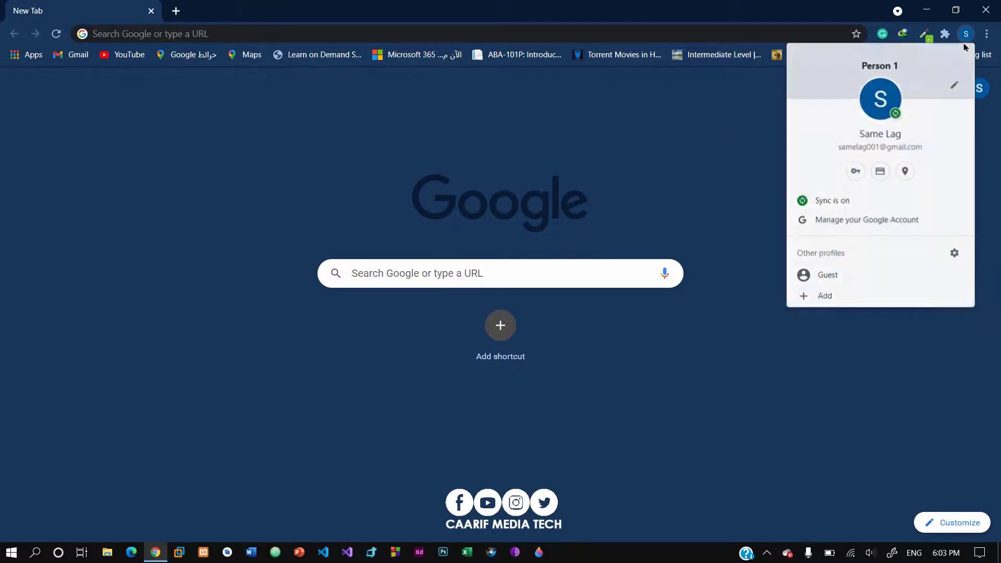
pyautogui.click(828, 274)
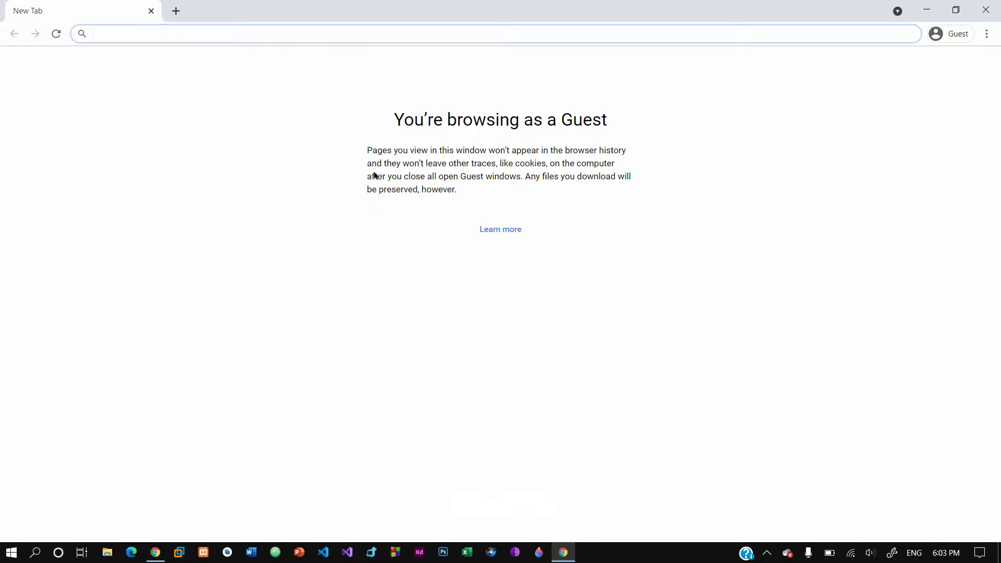
pyautogui.moveTo(371, 150); pyautogui.dragTo(465, 151)
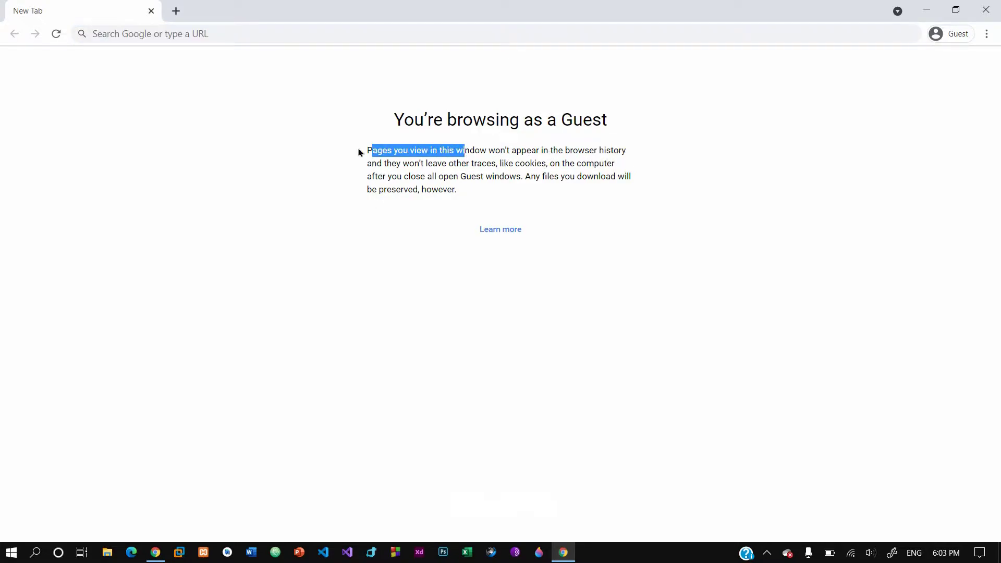
pyautogui.click(119, 40)
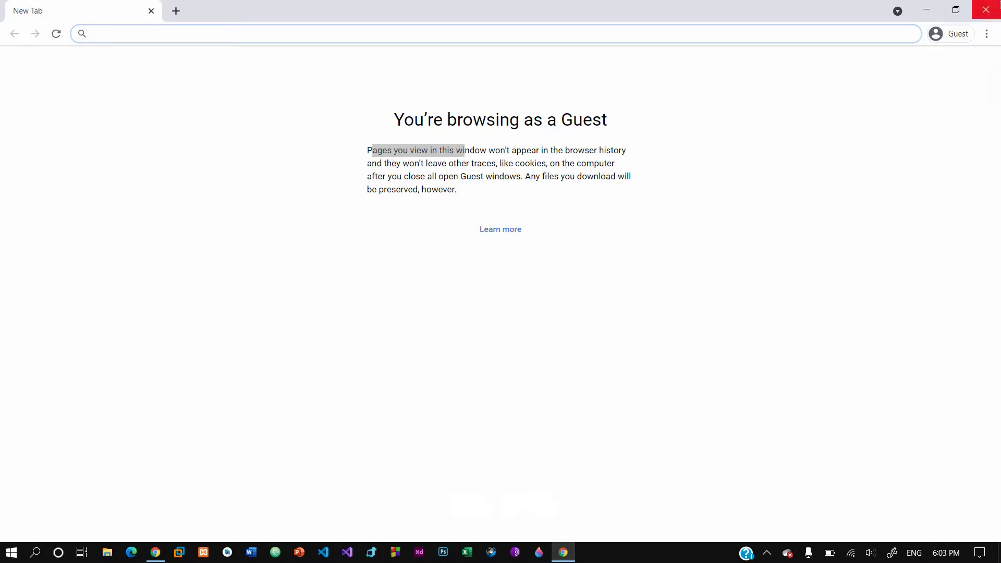
pyautogui.click(954, 37)
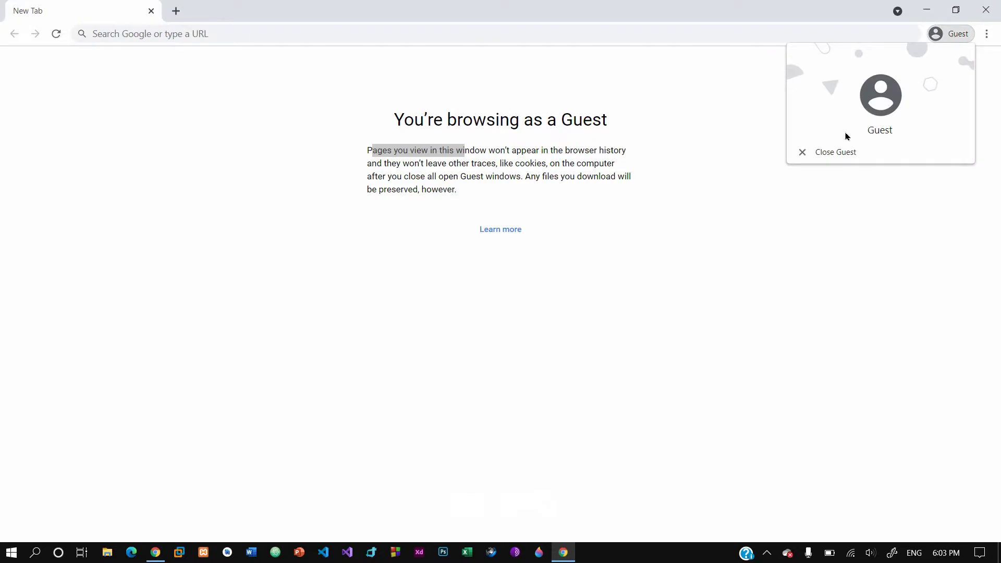
pyautogui.click(830, 157)
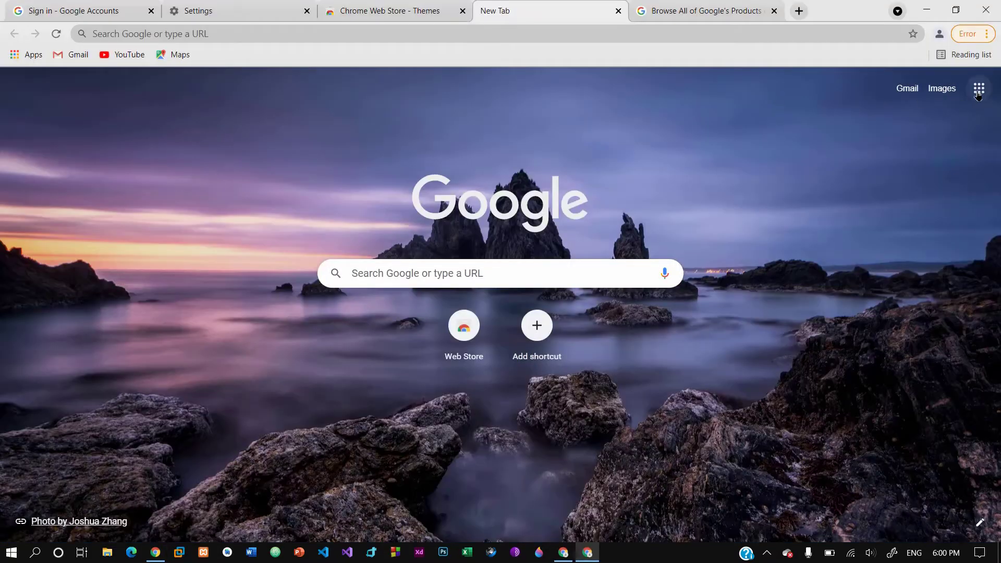
# View the Google apps list on the new tab page with the seashore background and dismiss it
pyautogui.click(978, 89)
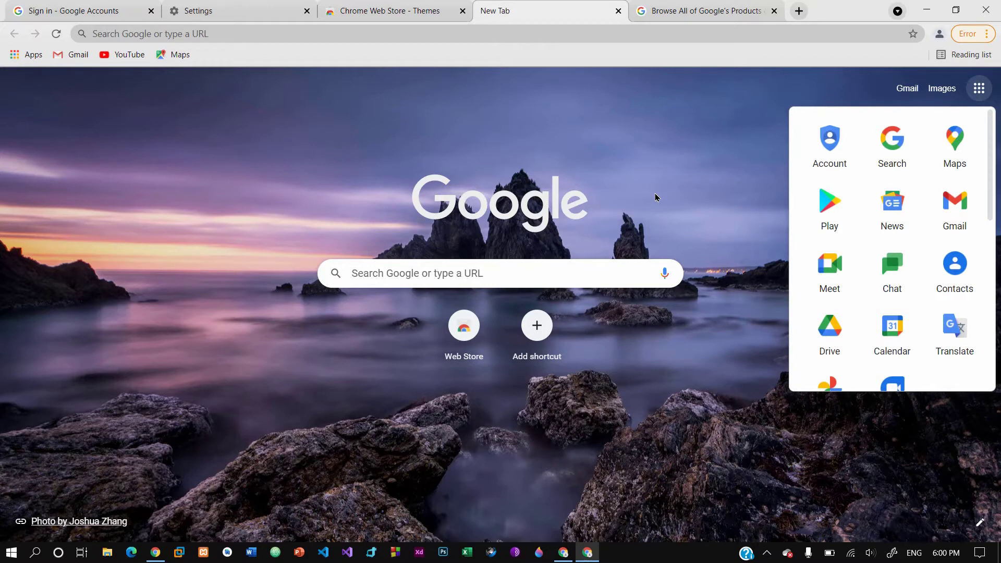
pyautogui.click(668, 162)
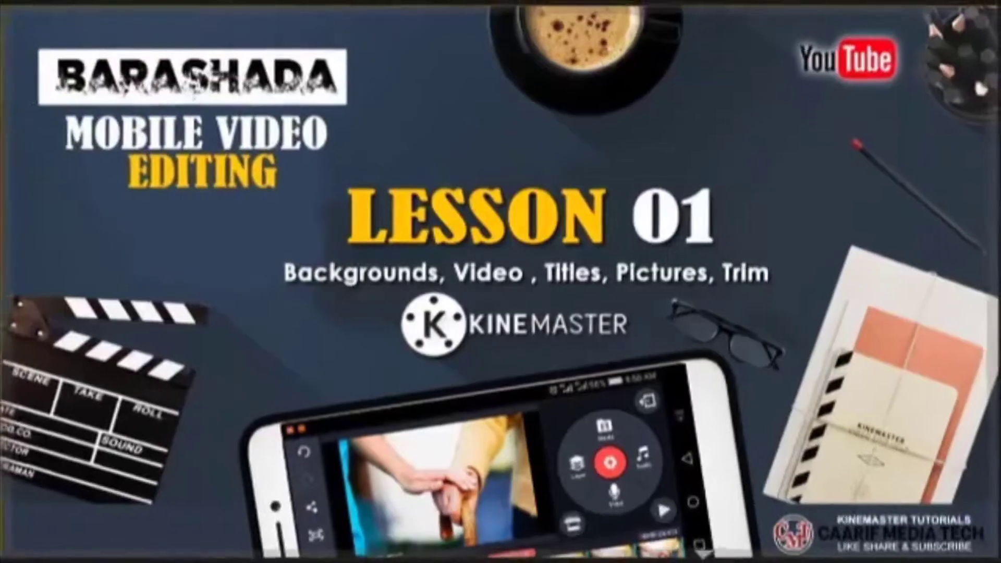